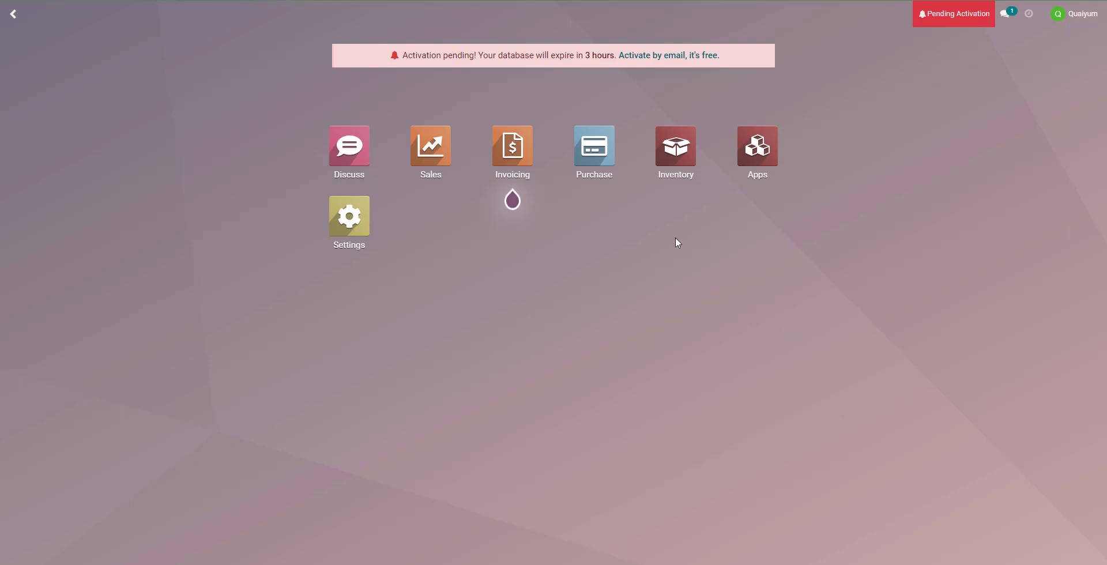
- Open the Egg product record from the Inventory product list
click(680, 179)
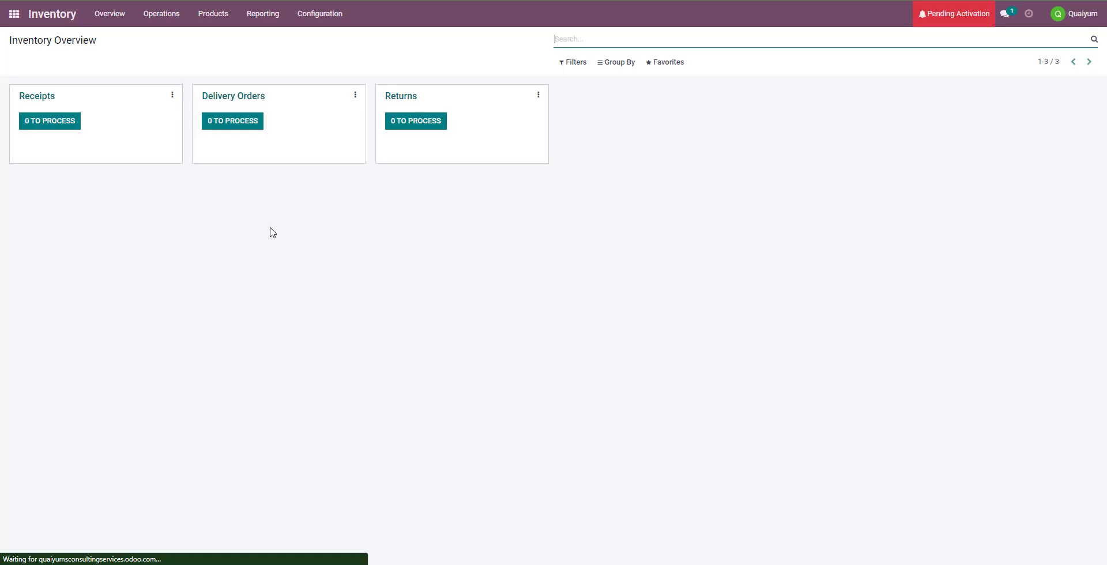
click(211, 14)
click(217, 37)
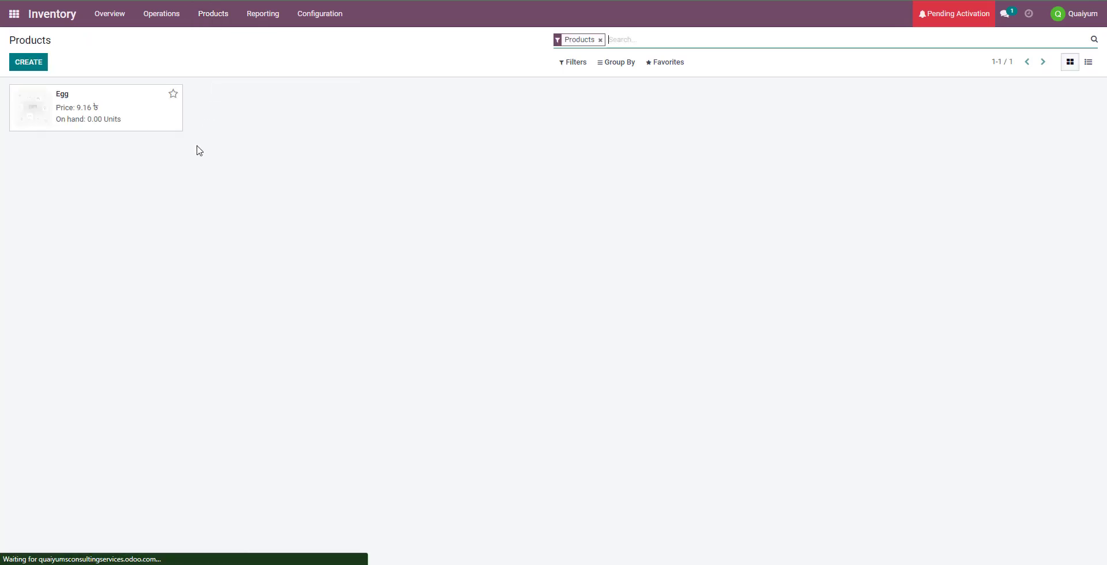
click(109, 115)
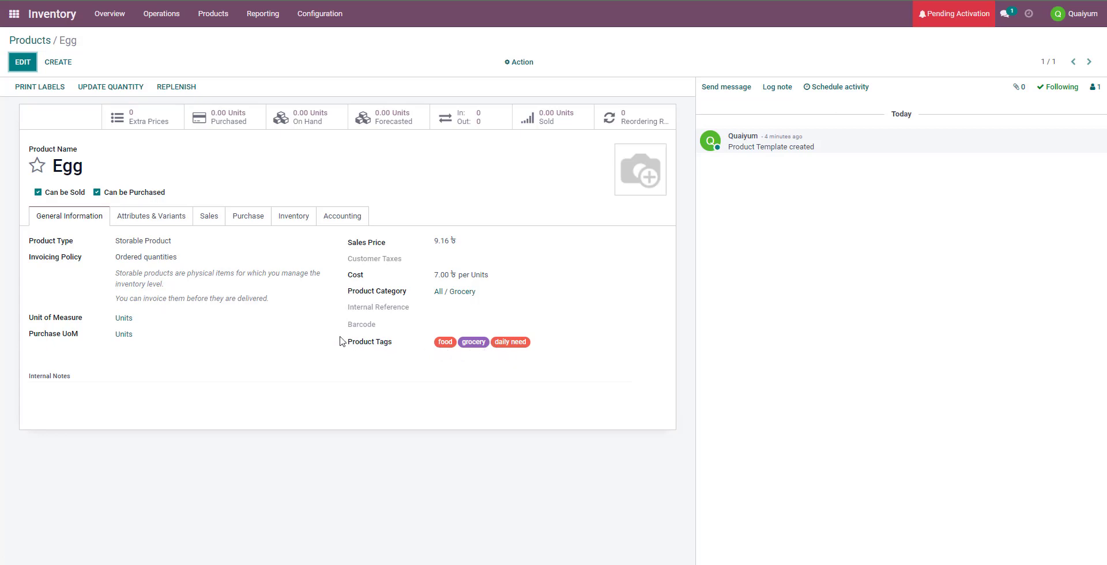
- Review the Egg product's attributes, purchase, inventory and accounting details, returning to its general information
click(139, 218)
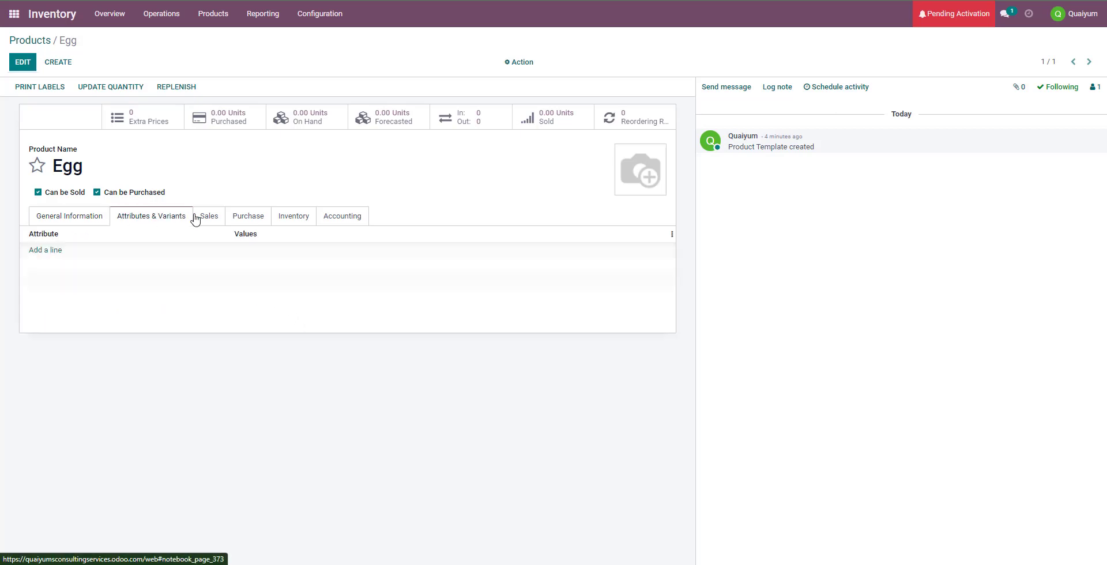
click(247, 218)
click(283, 219)
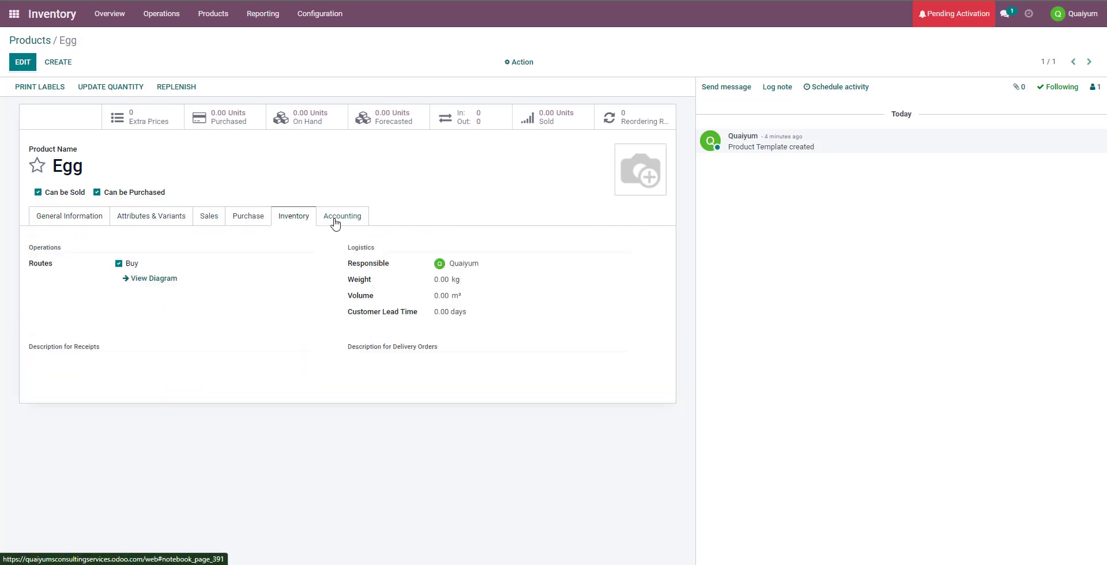
click(334, 224)
click(279, 226)
click(63, 223)
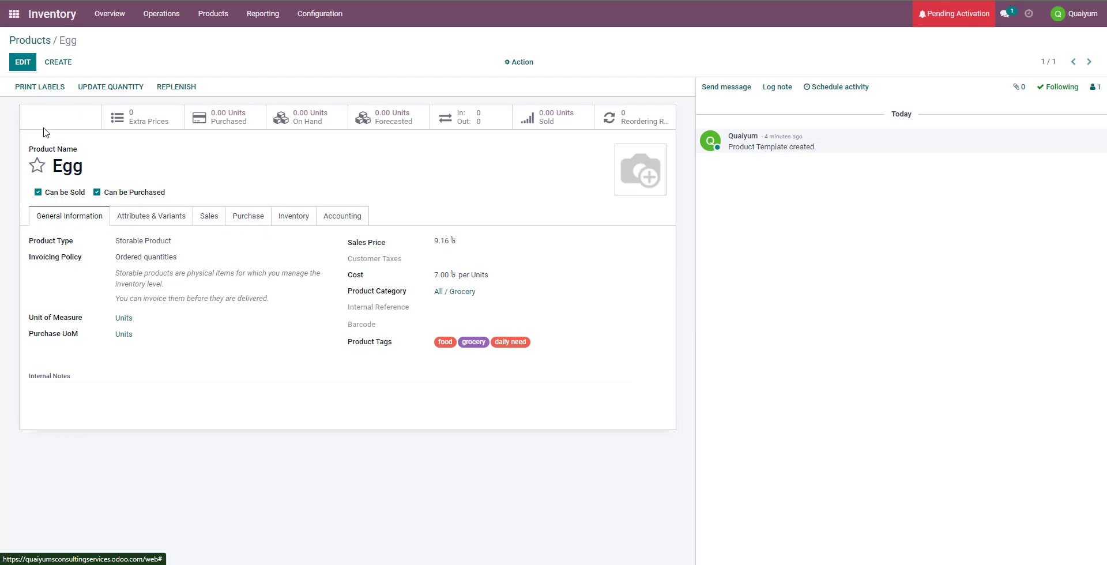
- Set the Egg product's purchase unit of measure to Dozens and save the product
click(24, 63)
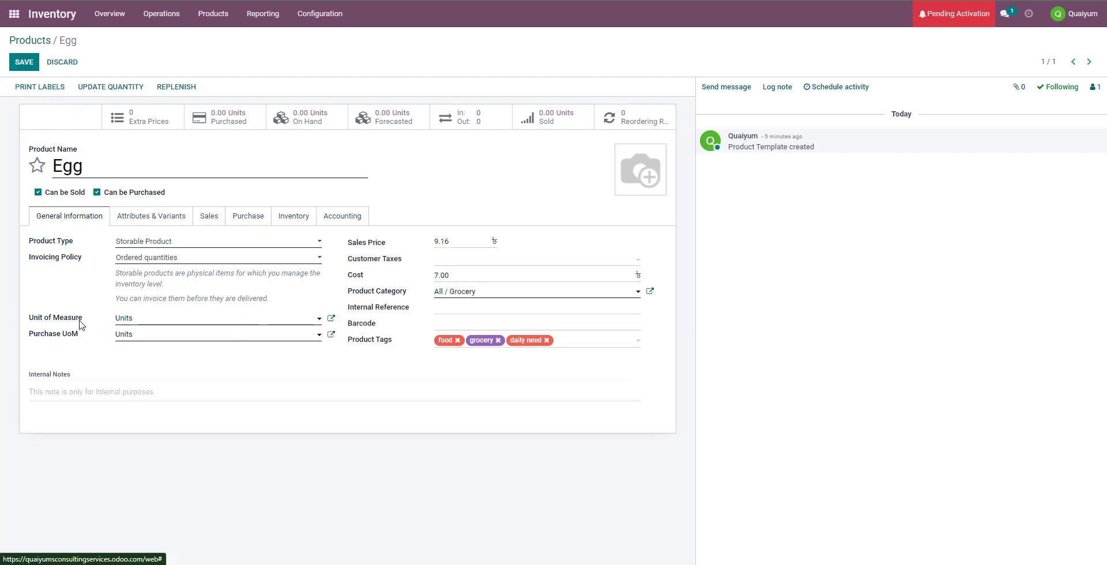
click(130, 335)
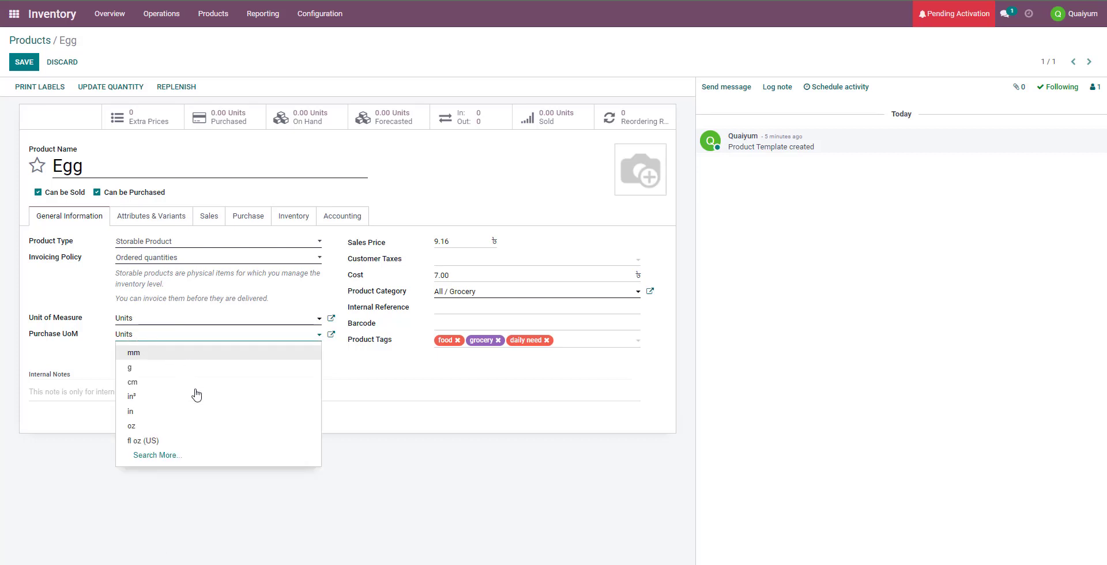
drag(165, 337, 99, 339)
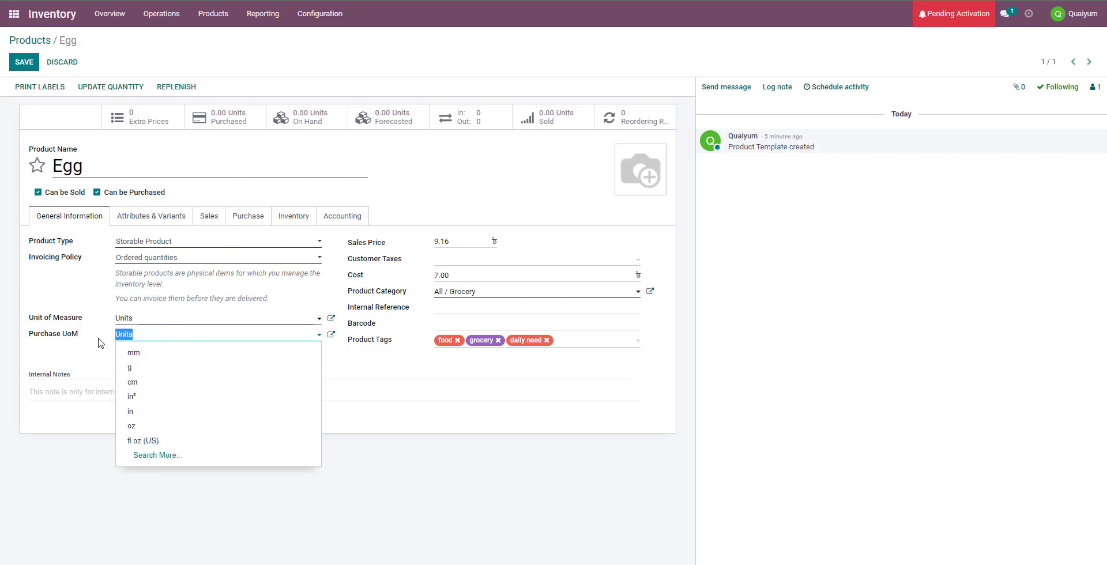
text(ds)
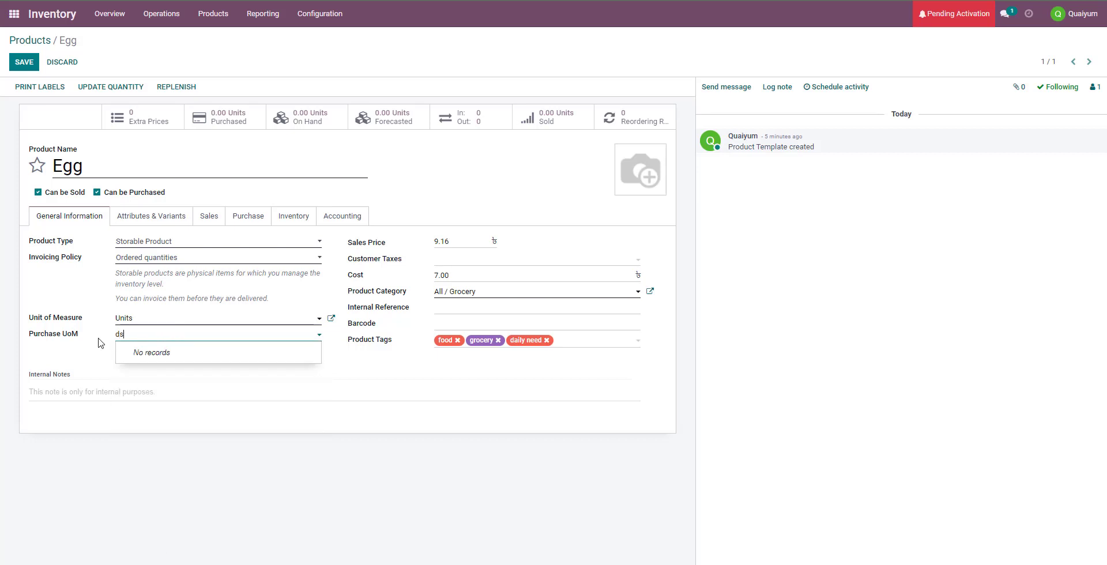
text(z)
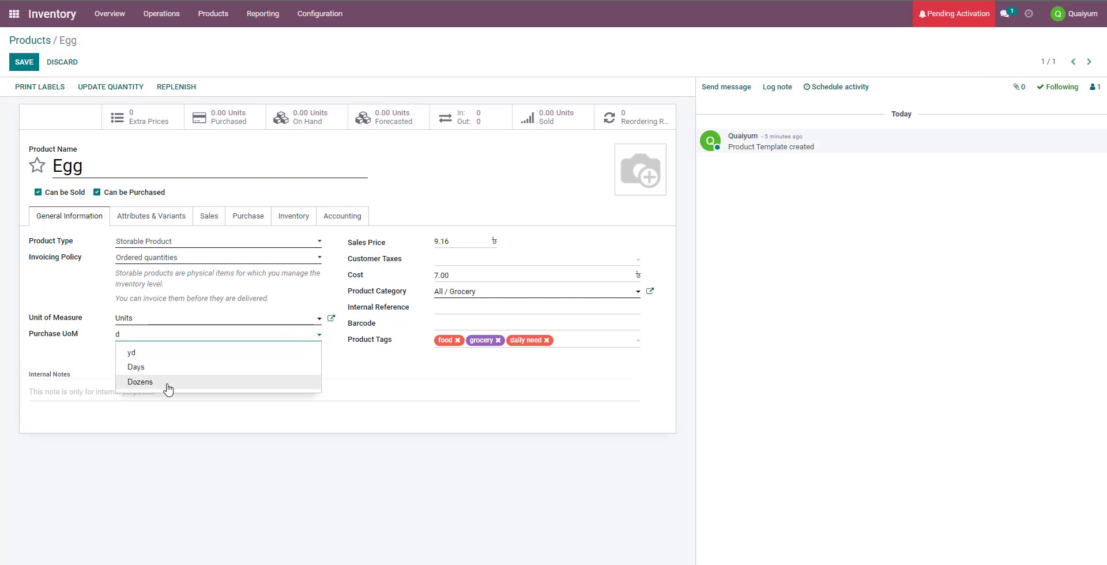
click(167, 383)
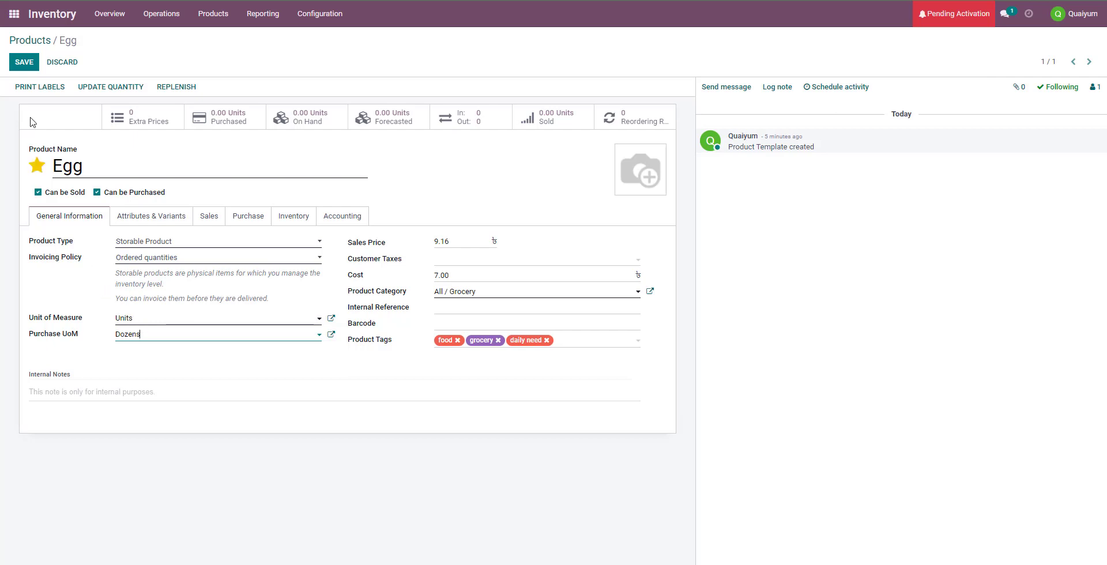
click(24, 68)
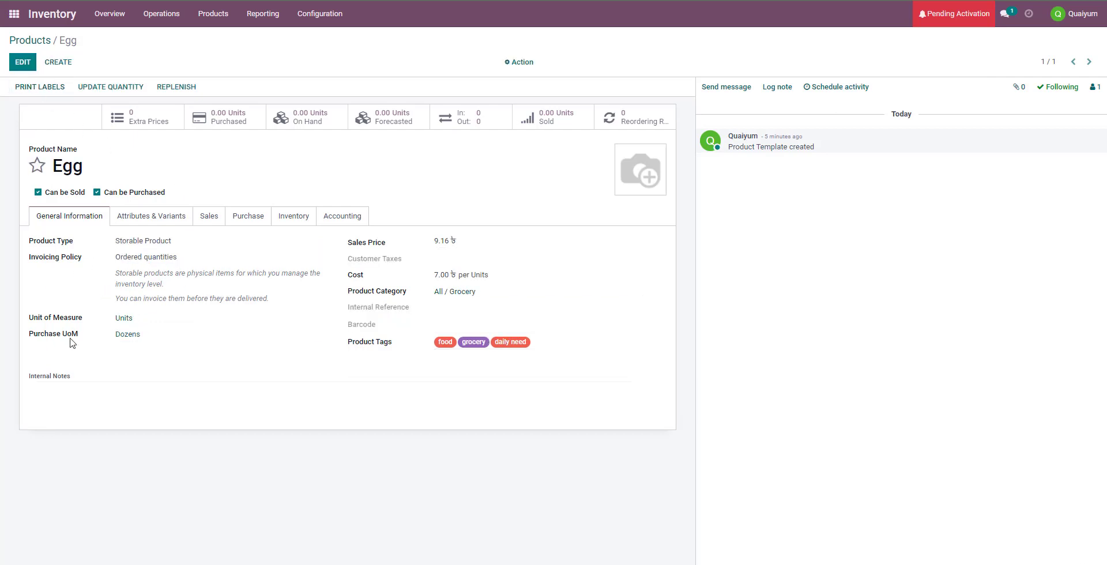
- Check the Units of Measure option under Products in the Inventory settings and save the settings
click(338, 22)
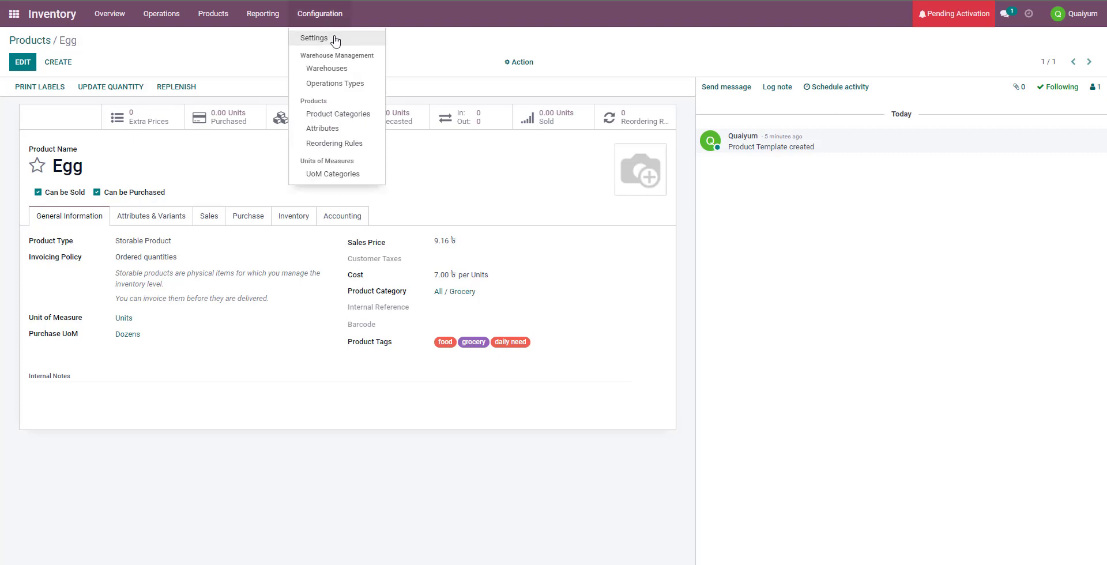
click(335, 38)
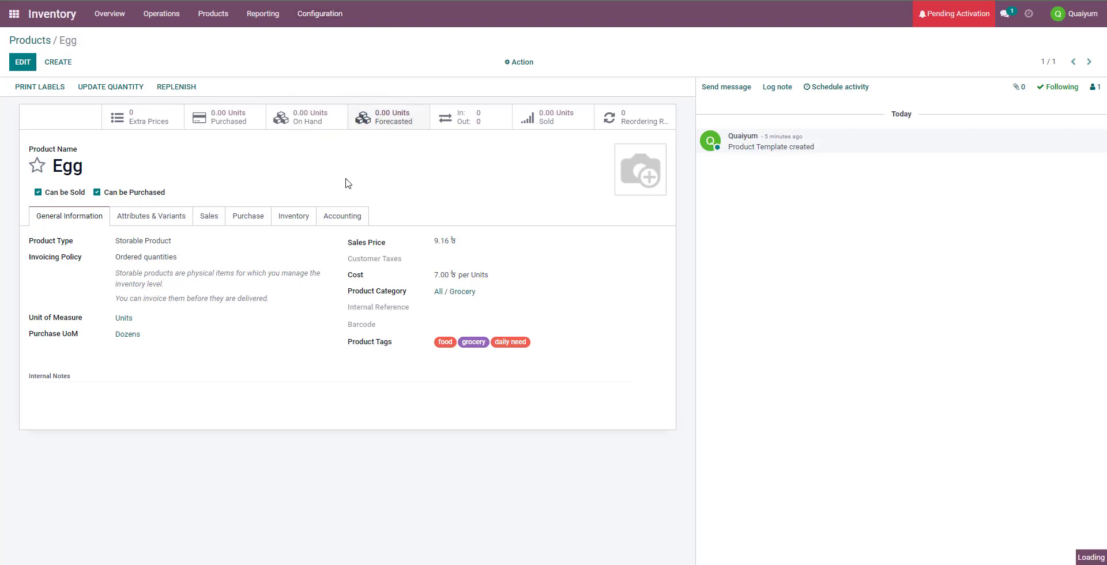
scroll(396, 294, down, 5)
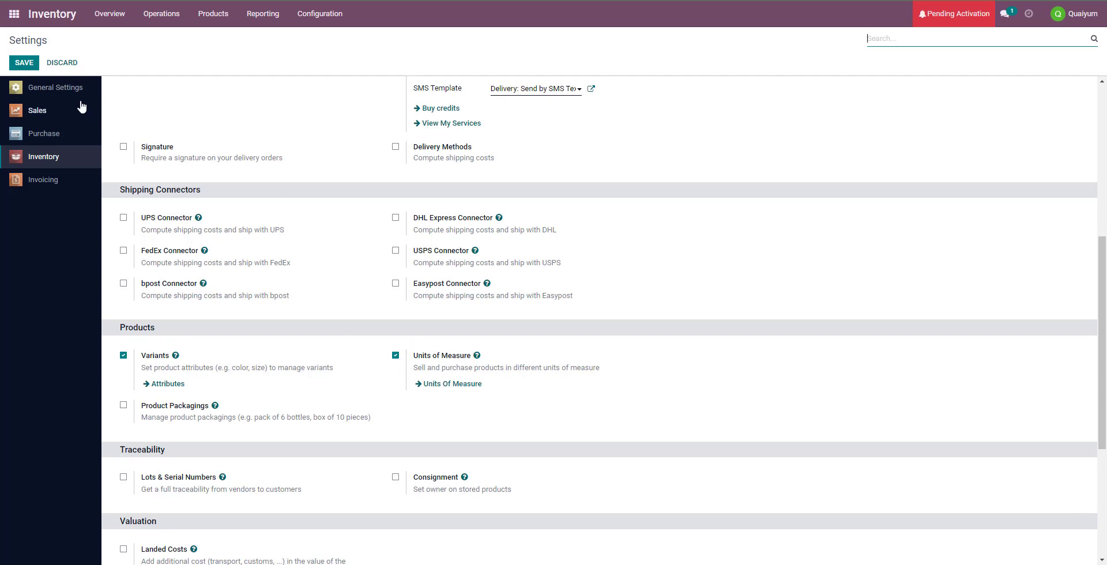
click(31, 60)
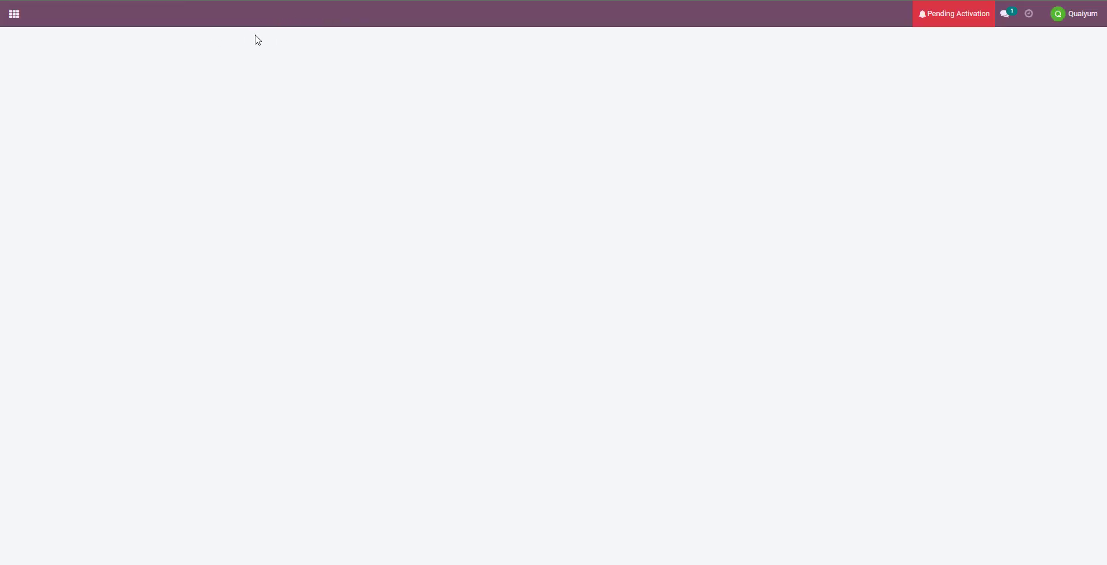
- Examine the units, types and ratios in the Unit category of the units of measure categories
click(321, 16)
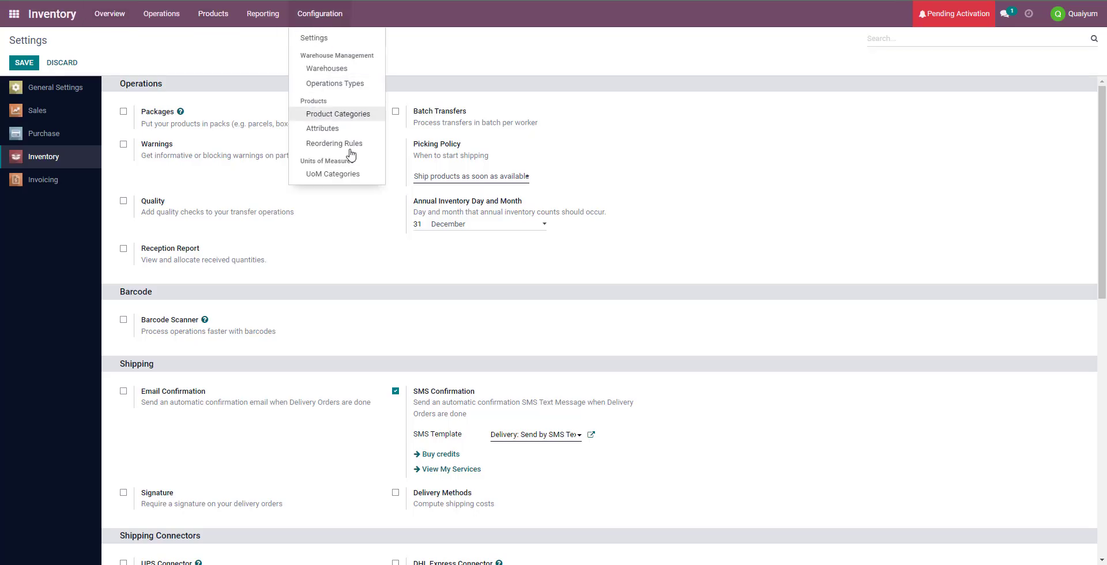
click(351, 180)
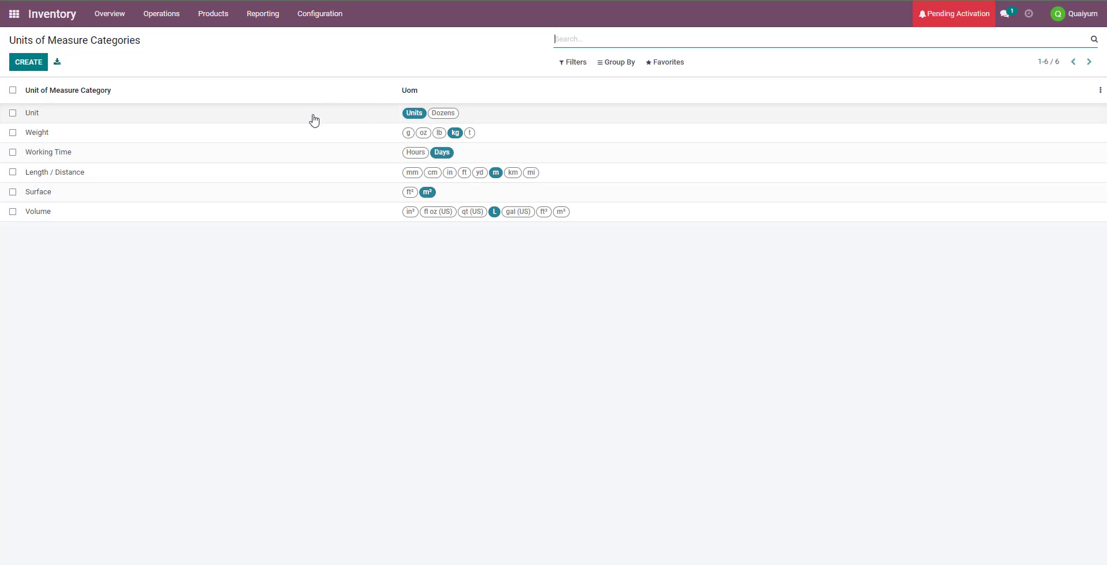
click(42, 113)
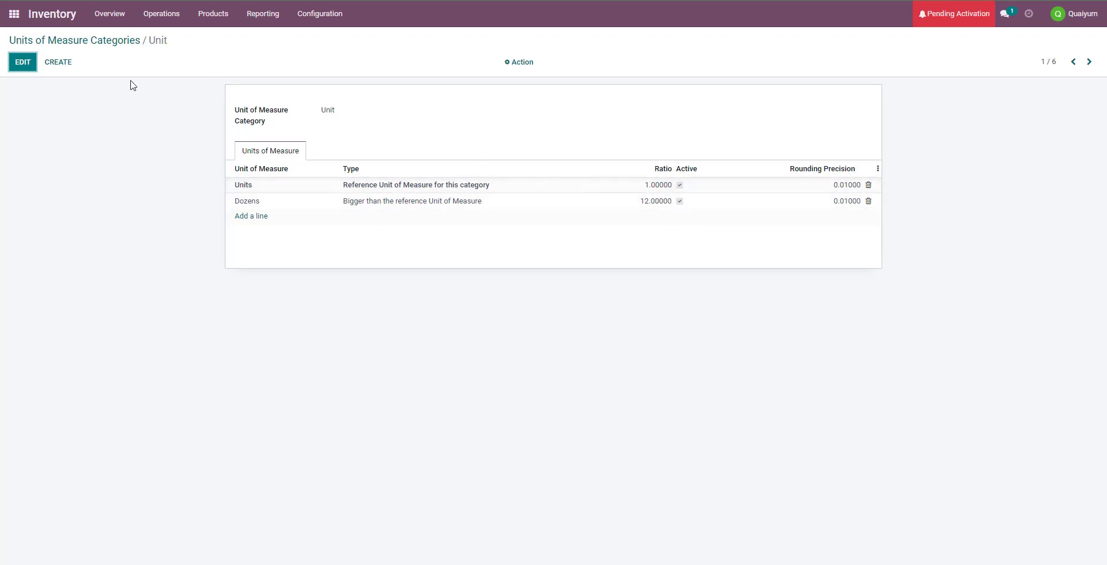
click(113, 41)
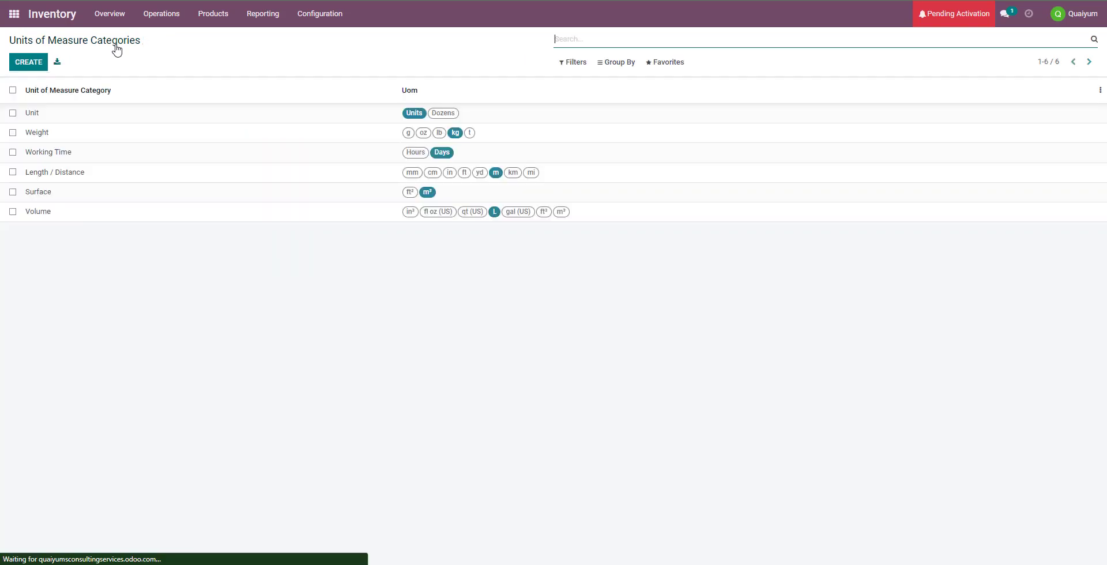
- Switch to the Purchase app, create a new request for quotation and select the existing vendor
click(14, 13)
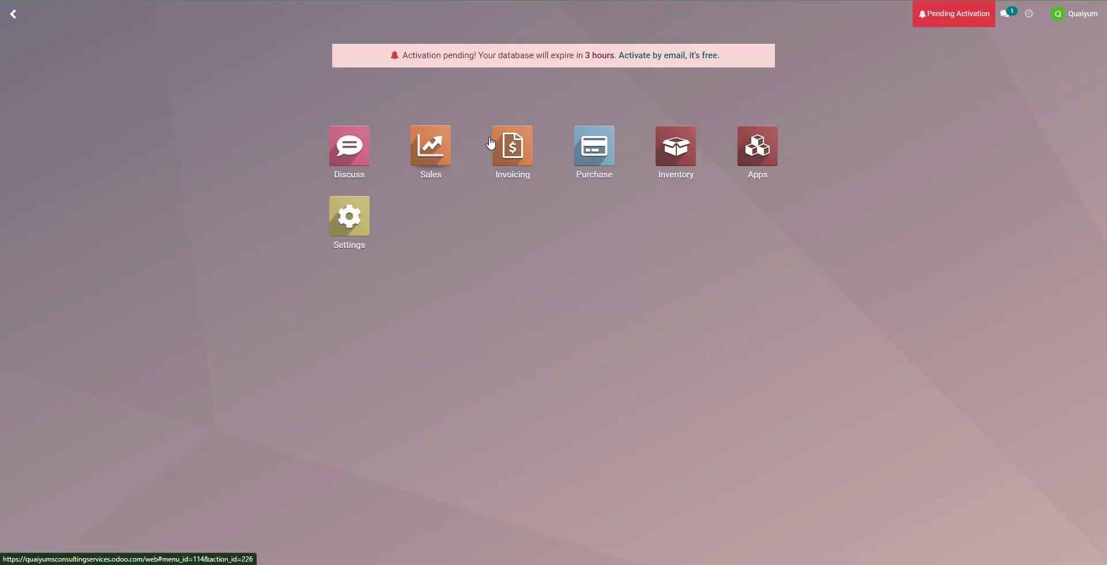
click(578, 158)
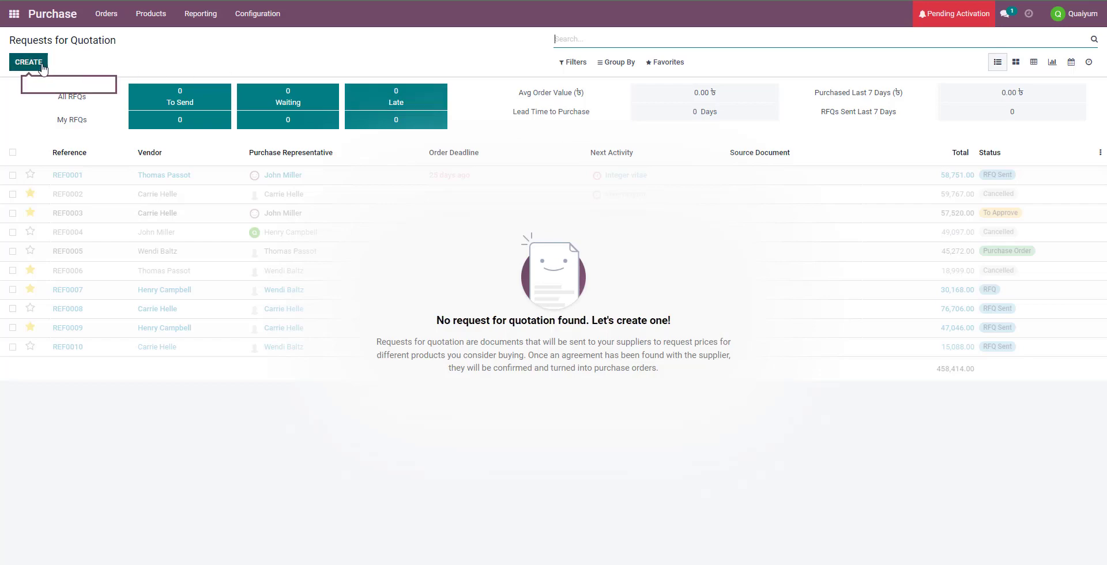
click(29, 62)
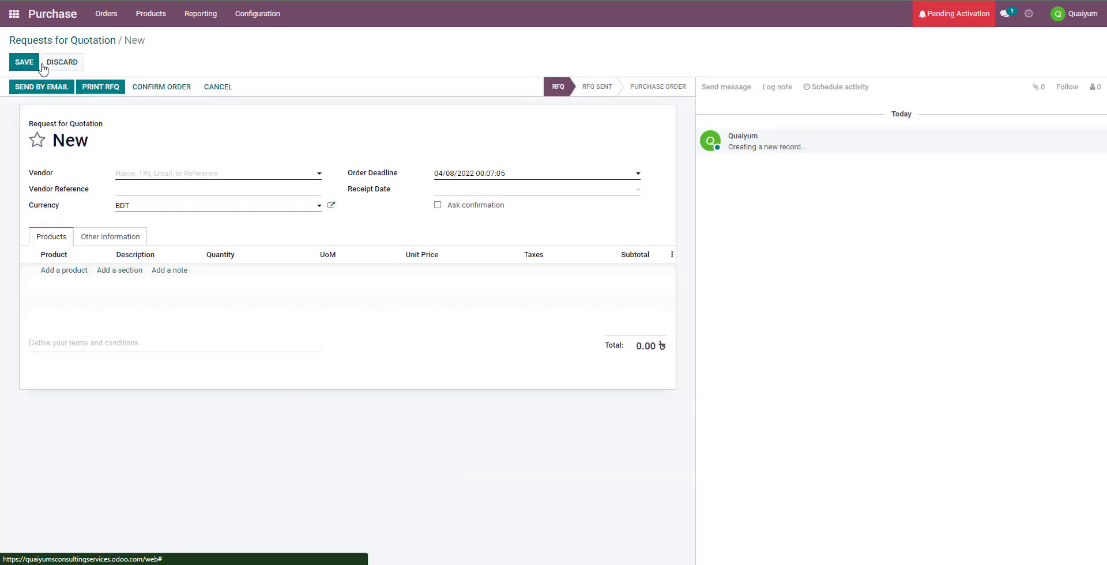
click(152, 173)
click(153, 192)
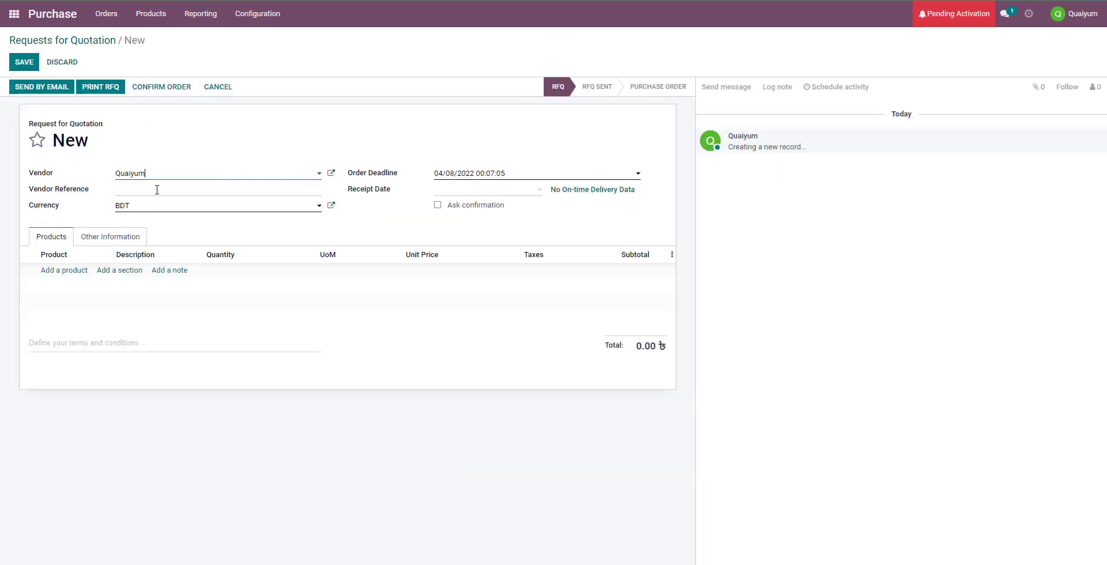
- Add the Egg product to the quotation with a quantity of 5 in its Dozens purchase unit
click(77, 272)
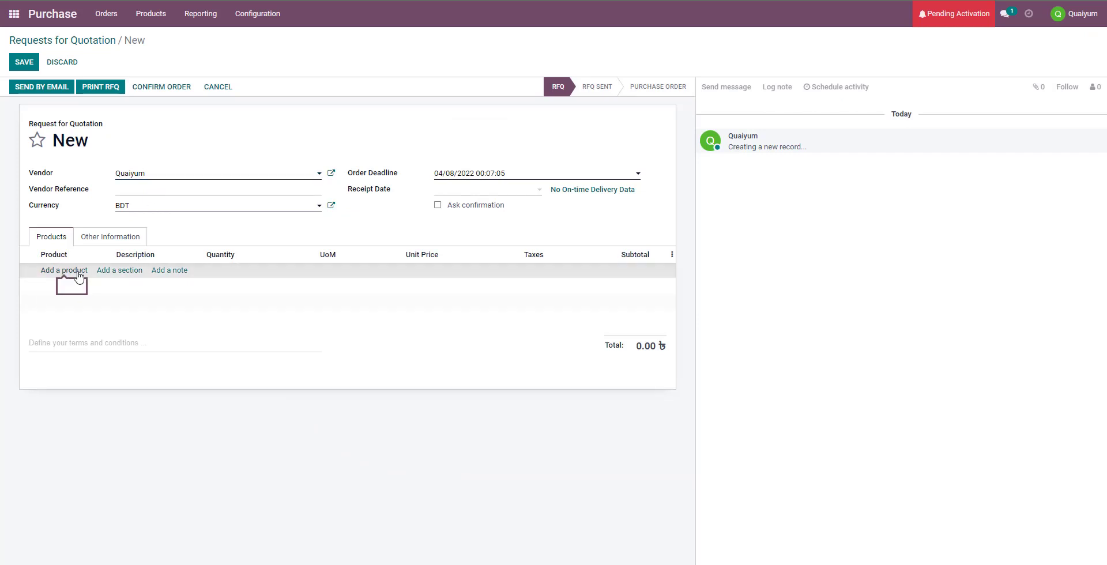
click(83, 275)
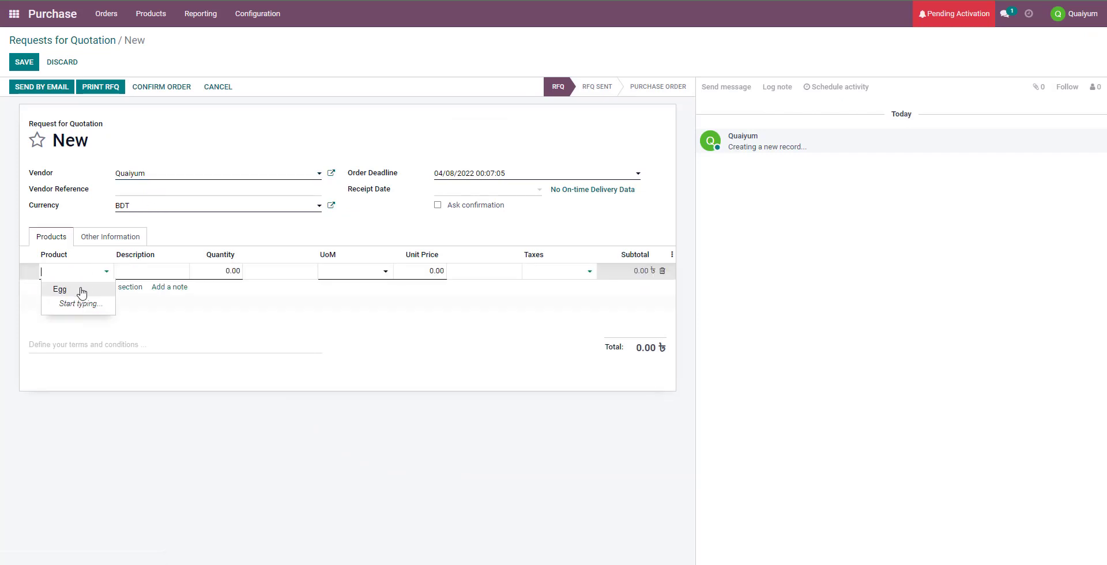
click(82, 290)
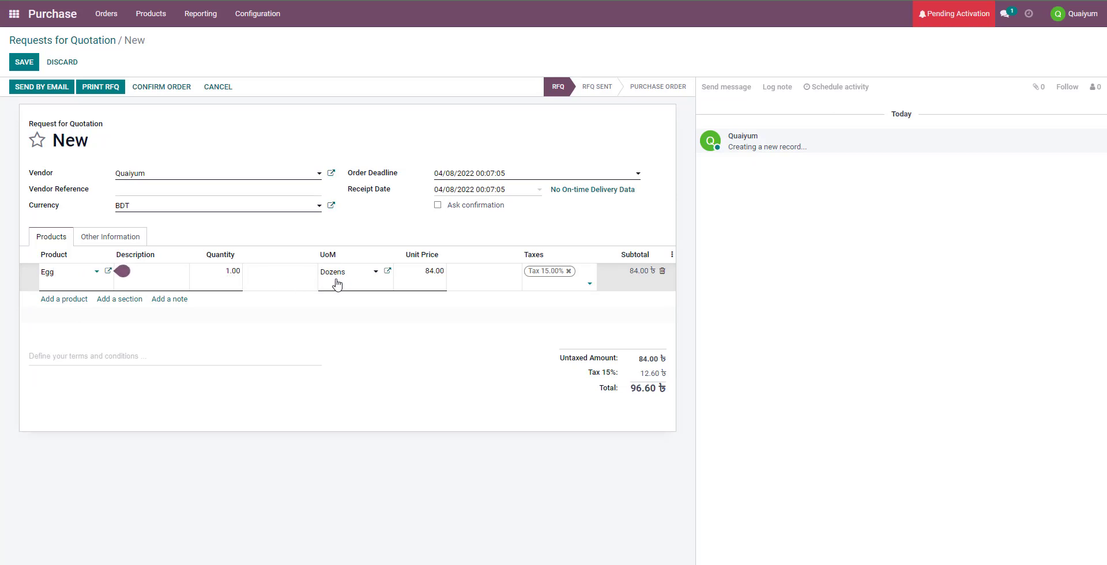
drag(225, 270, 247, 278)
text(5)
click(353, 343)
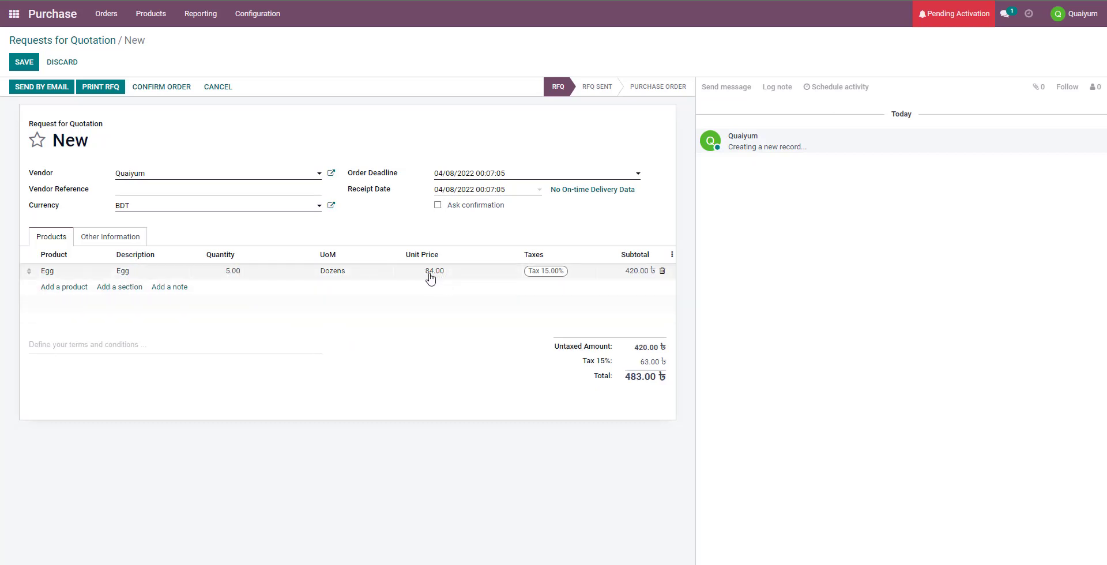
- Remove the 15% tax from the Egg line, then save and confirm the purchase order
click(558, 277)
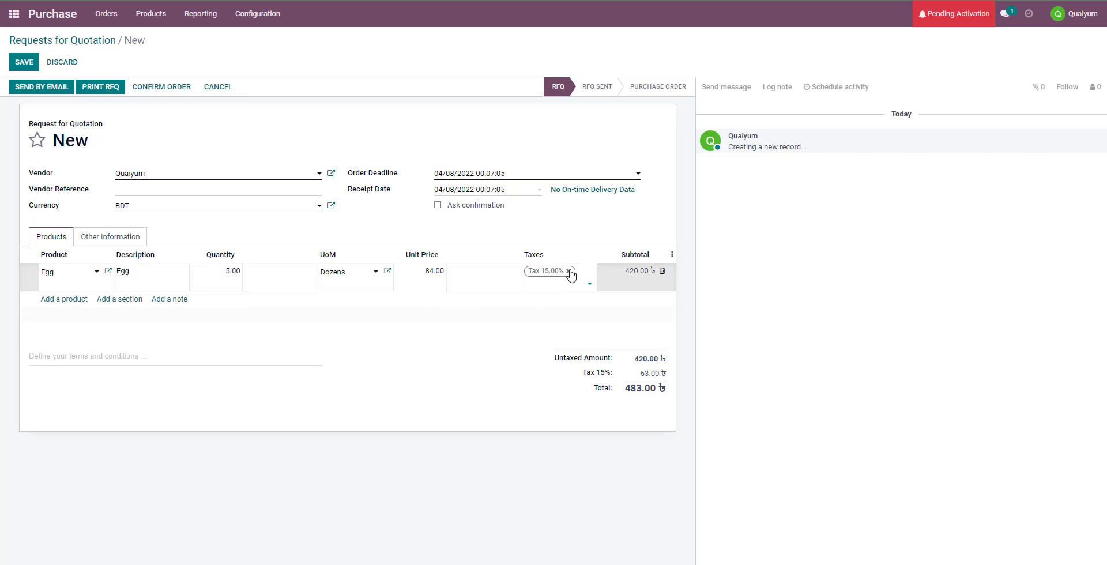
click(570, 271)
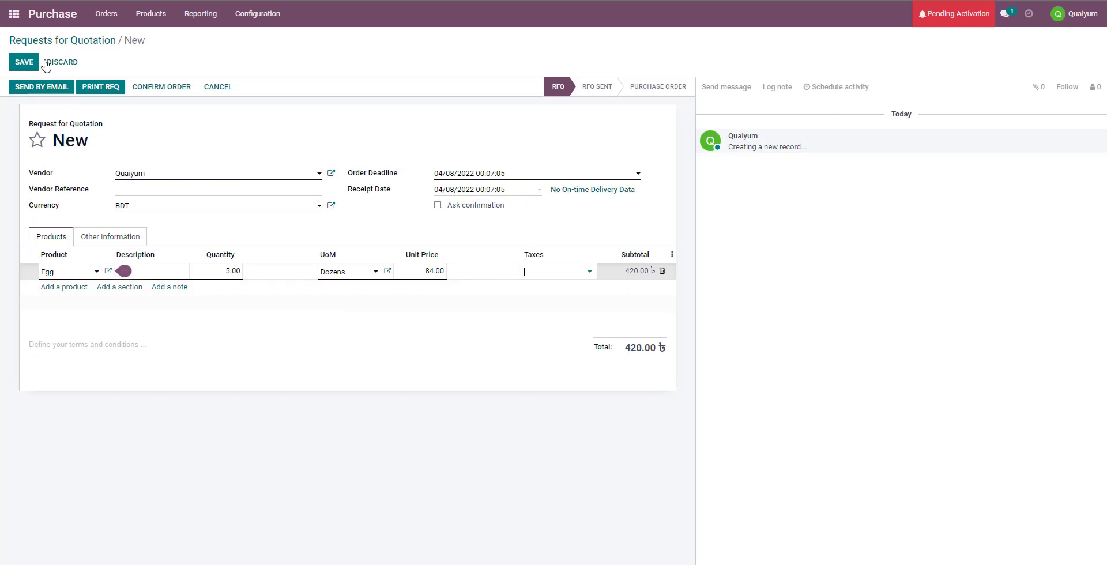
click(25, 62)
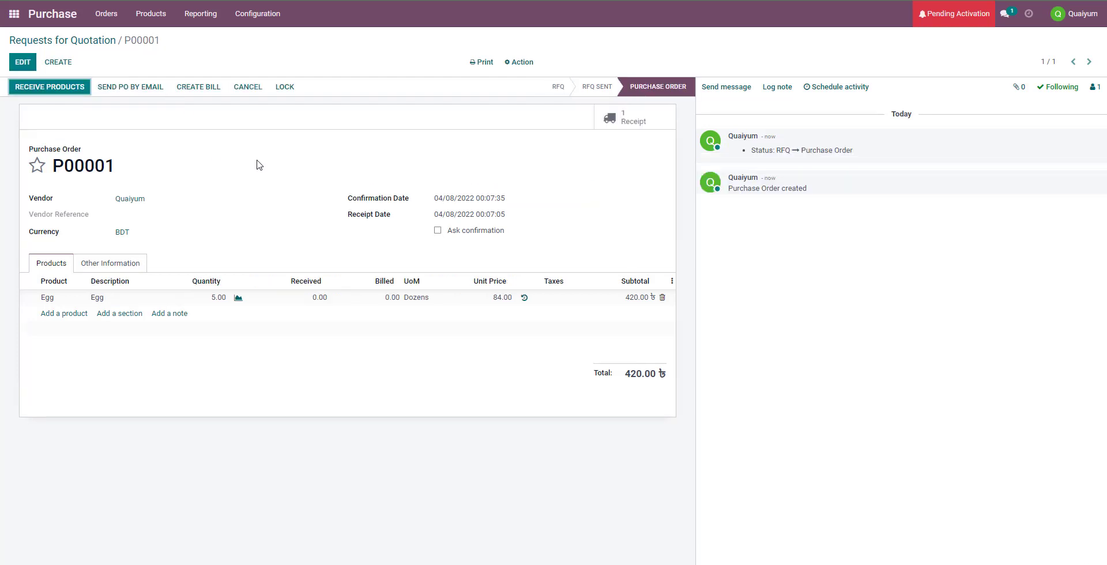
- Switch to the Inventory app and open the list of receipts ready to process
click(80, 92)
click(15, 19)
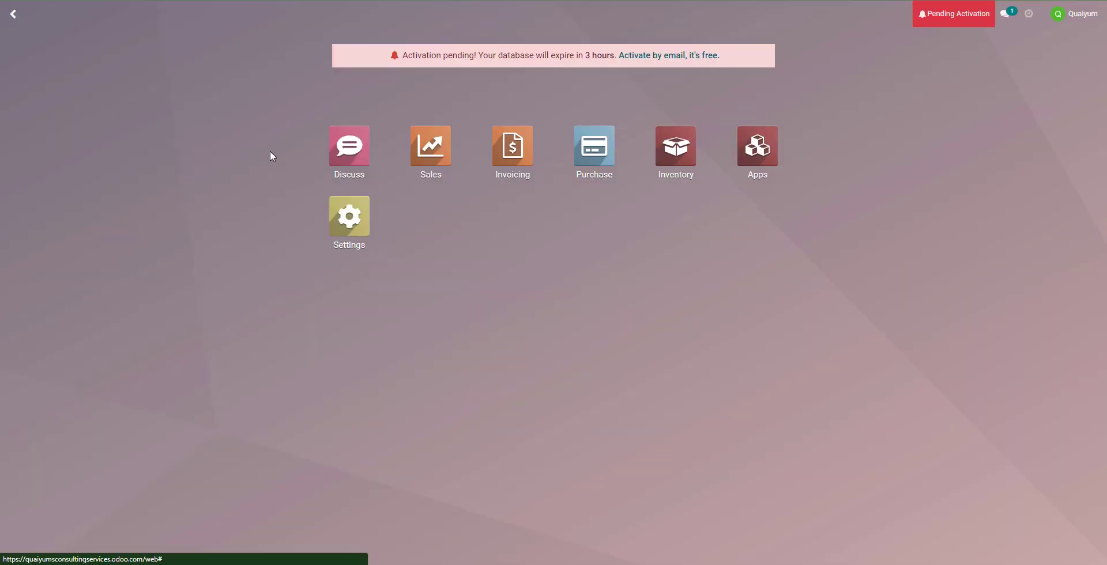
click(586, 162)
click(659, 161)
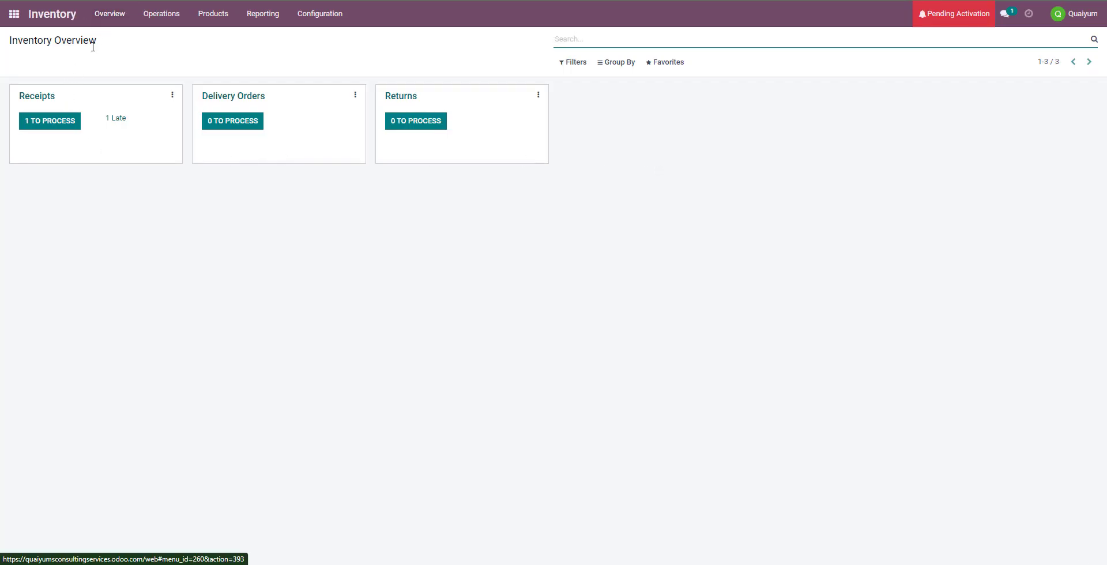
click(65, 127)
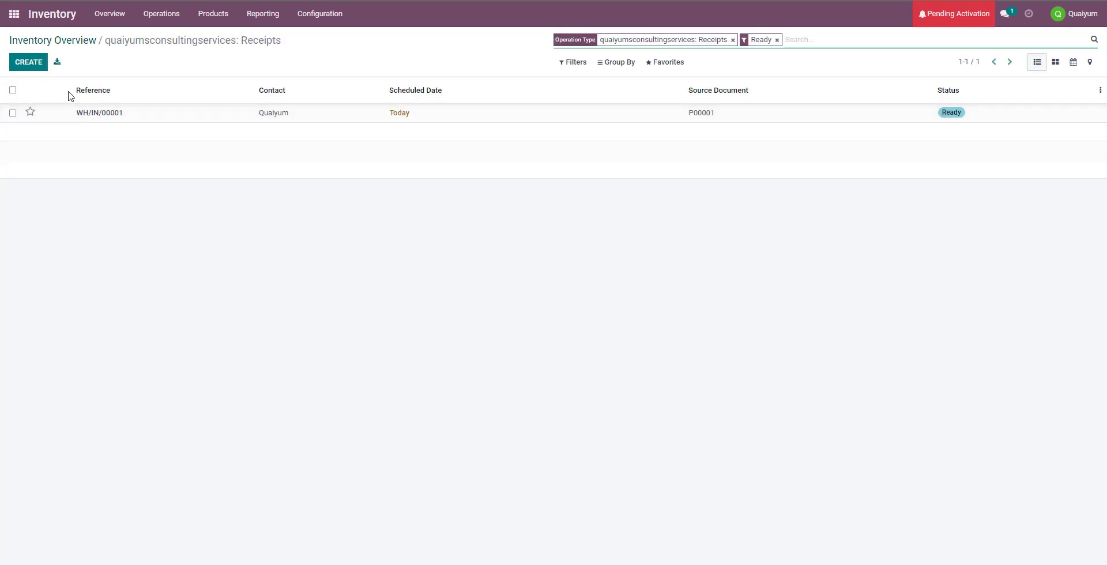
- Open the ready receipt WH/IN/00001 and check the Egg product's on-hand stock in the product list
click(120, 118)
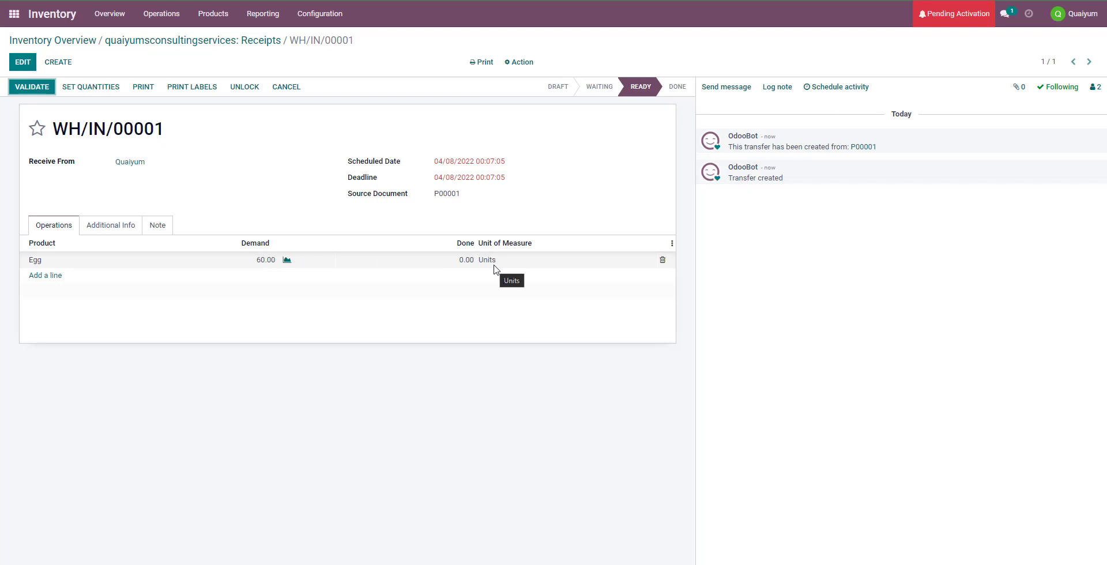
right_click(210, 16)
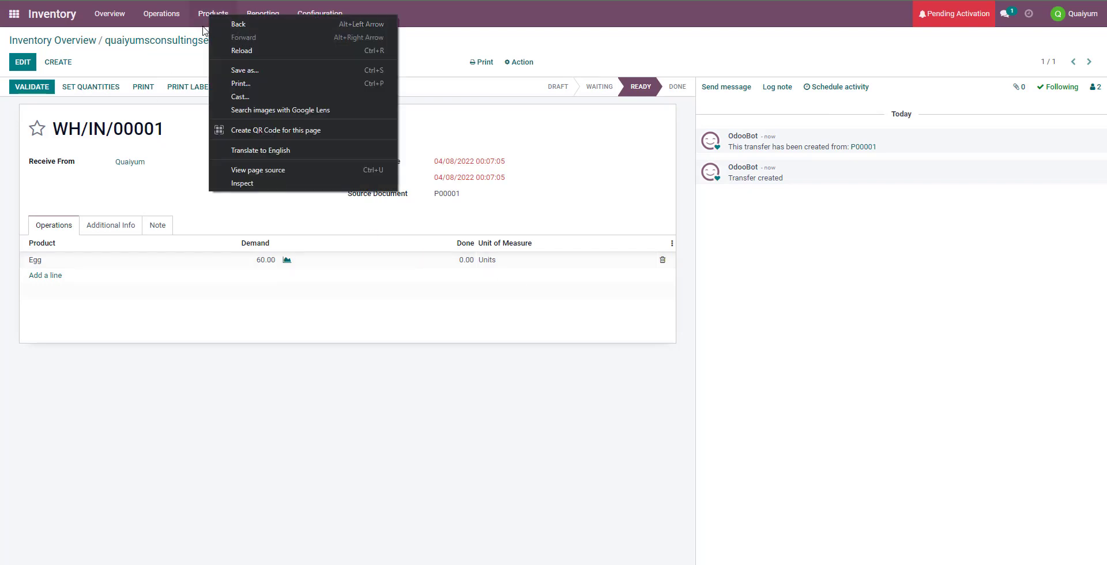
click(212, 13)
right_click(224, 38)
click(263, 13)
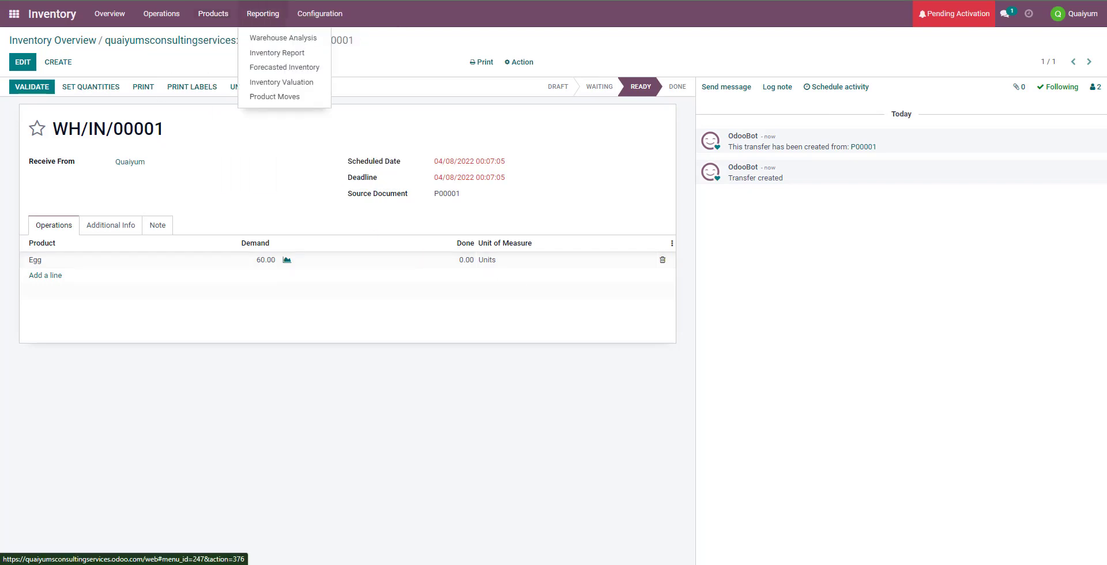
click(320, 13)
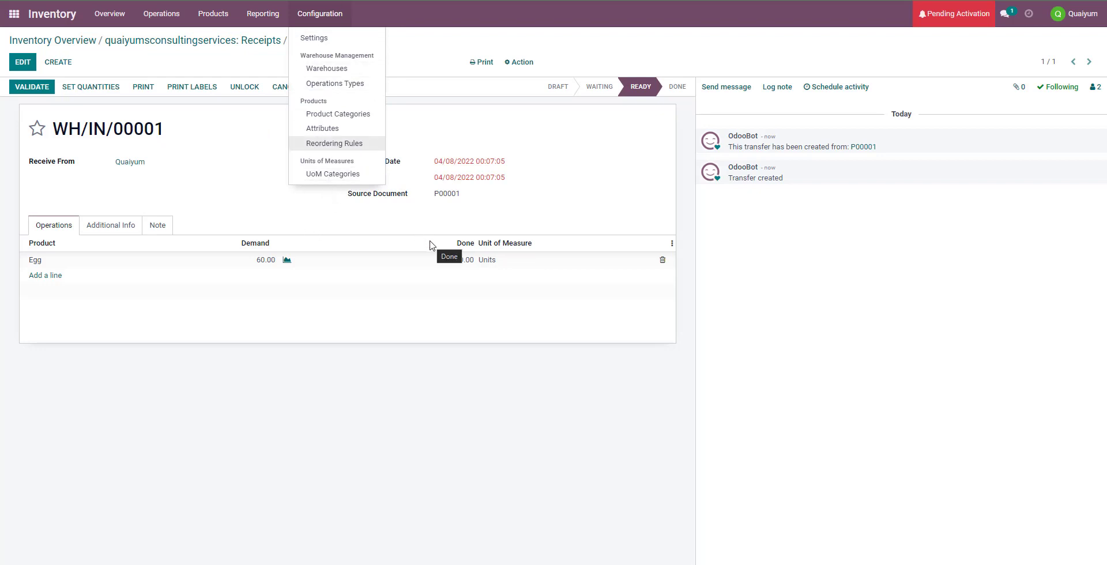
click(314, 38)
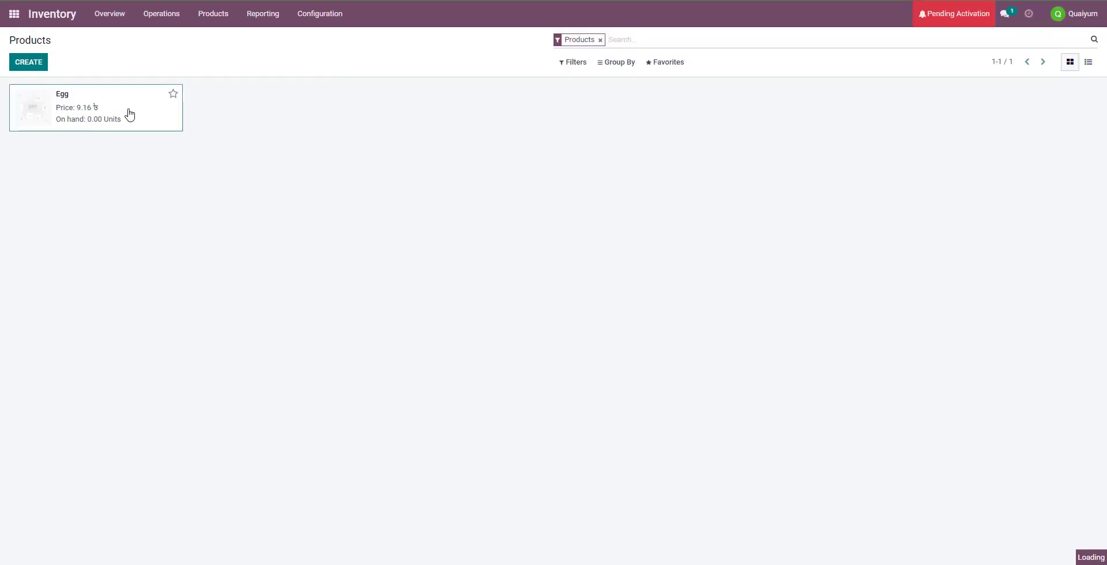
click(129, 114)
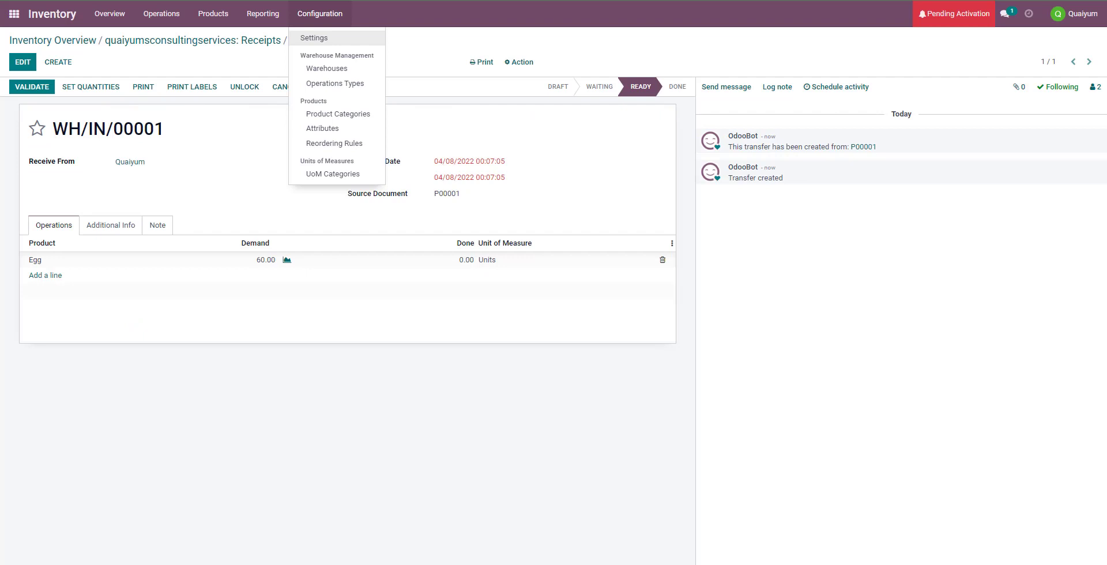
- Validate the receipt WH/IN/00001 for the full demanded quantity of eggs
click(263, 13)
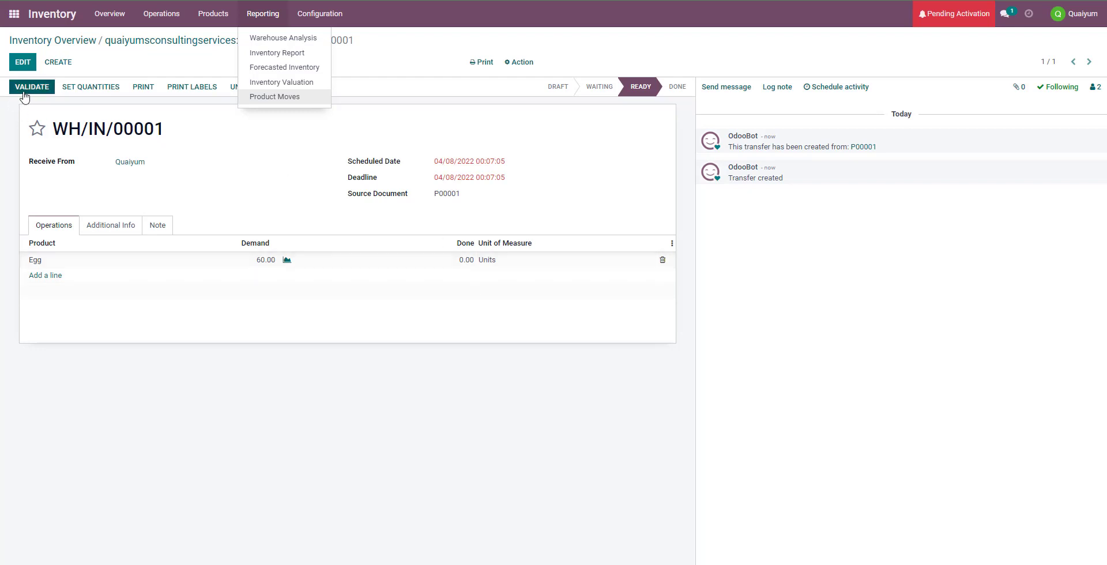
click(267, 409)
click(45, 87)
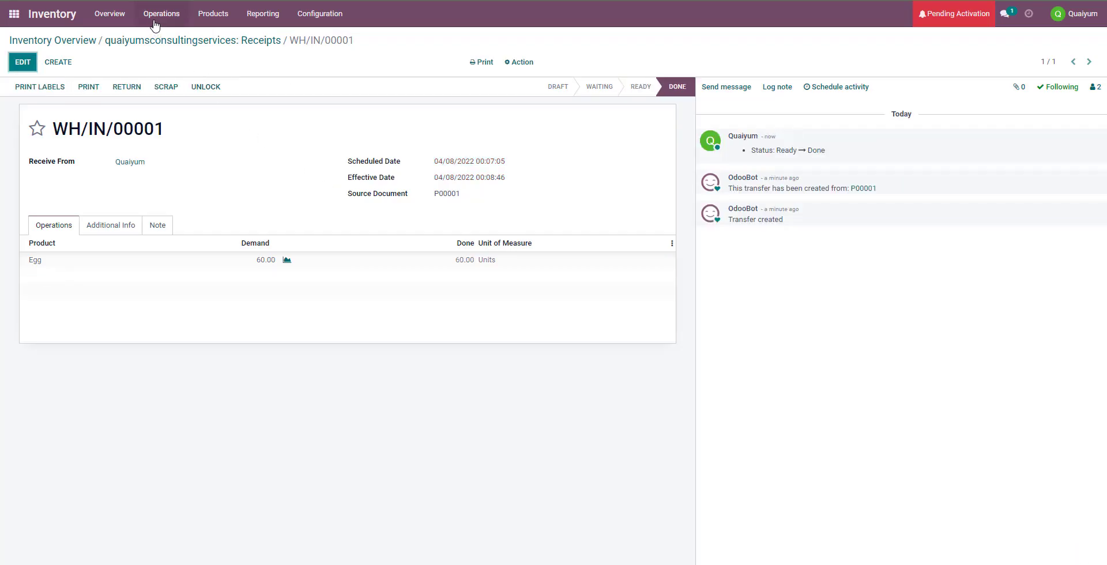
- Check the Egg product's on-hand and purchased quantities on its product record, then return to the product list
click(213, 14)
click(216, 36)
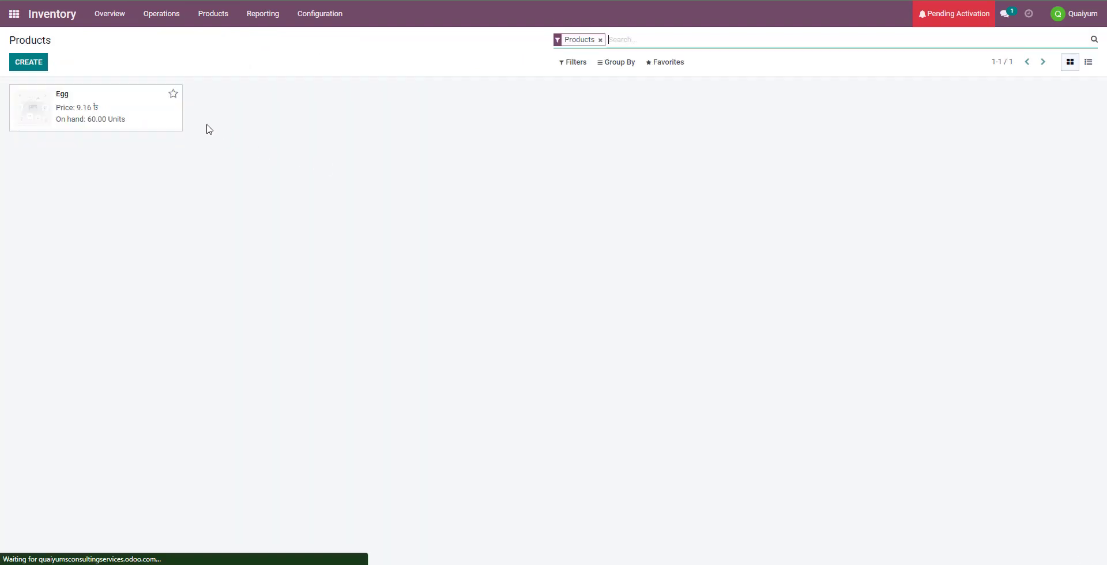
click(127, 127)
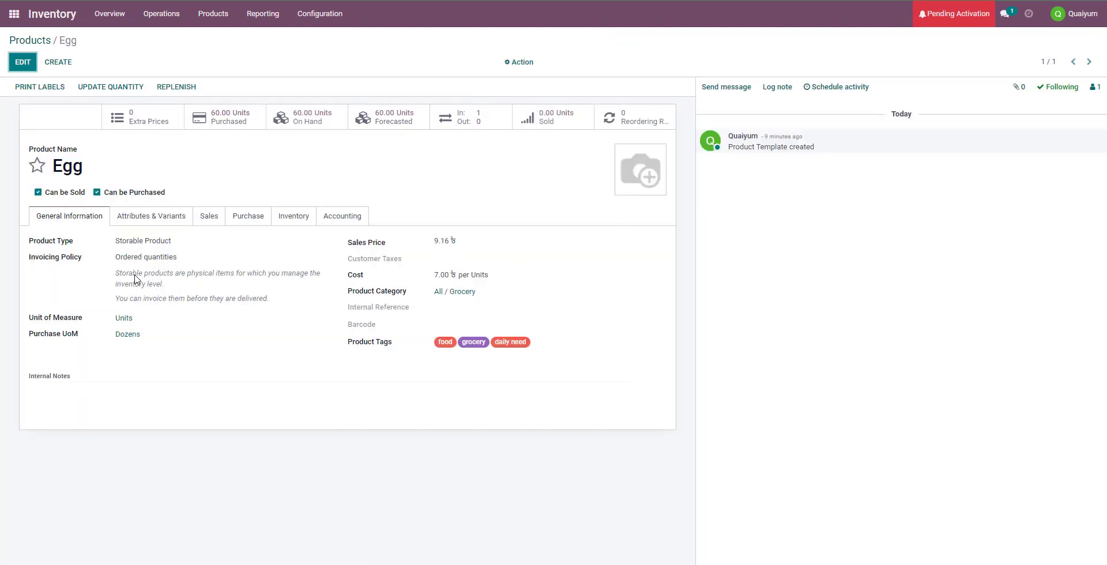
click(30, 40)
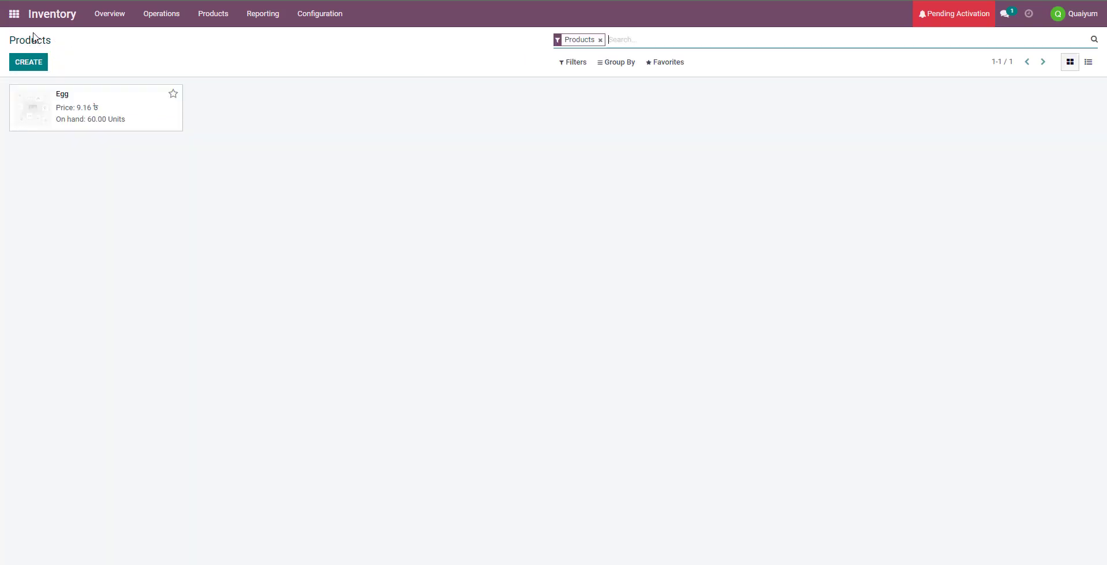
- Switch to the Sales app and start a new quotation
click(20, 19)
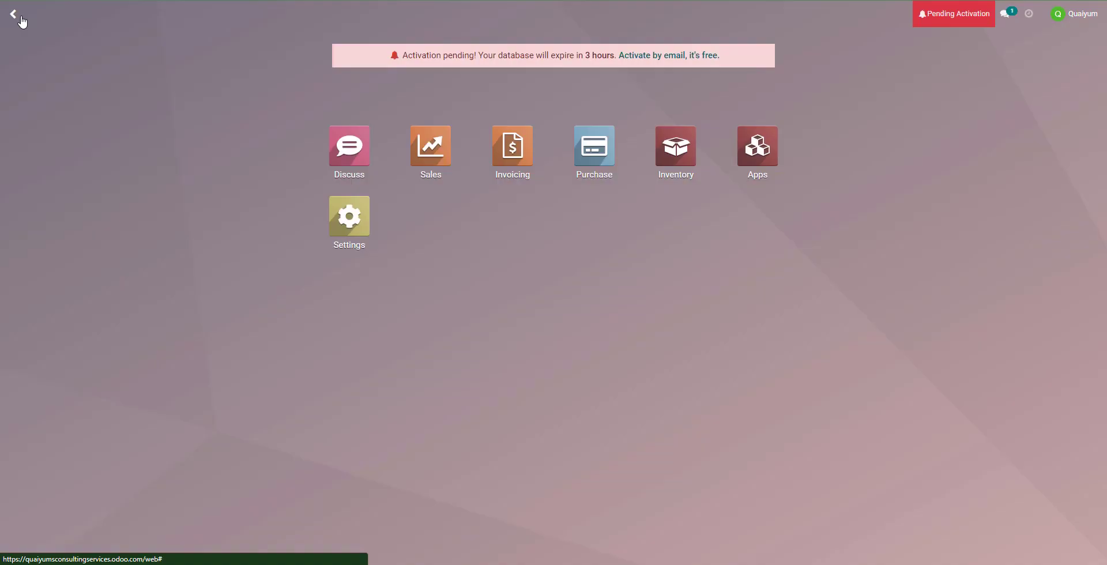
click(423, 151)
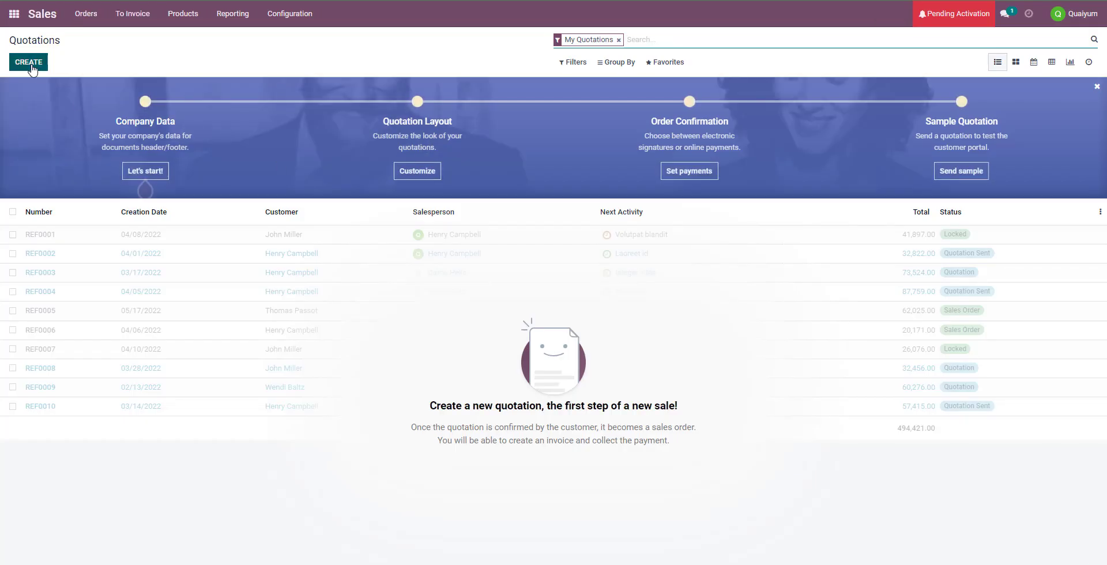
click(32, 66)
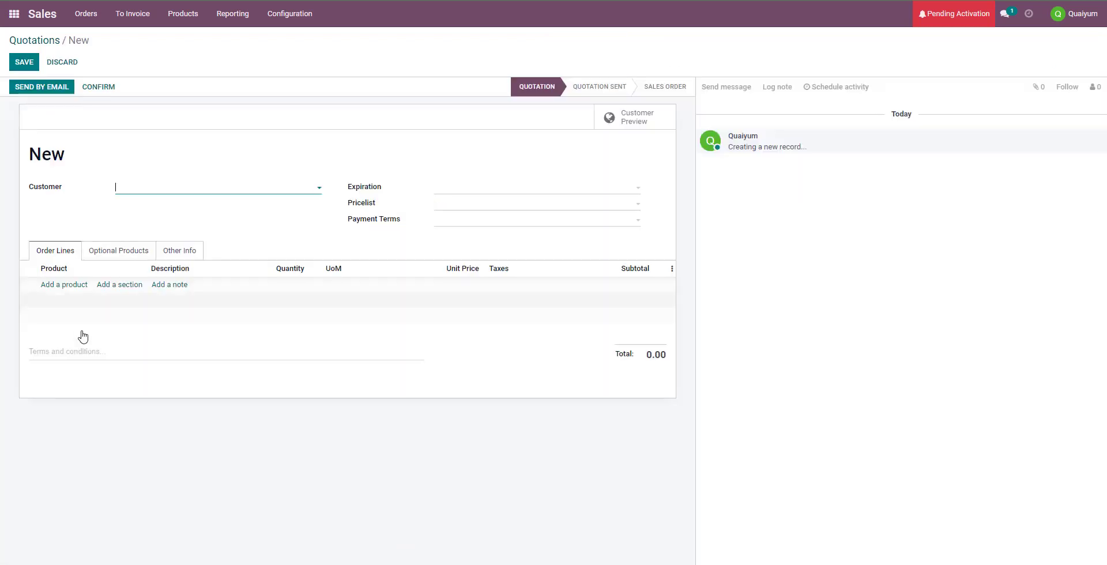
- Add the Egg product to the quotation with a quantity of 10 units and a unit price of 9.16
click(62, 286)
click(74, 286)
click(75, 303)
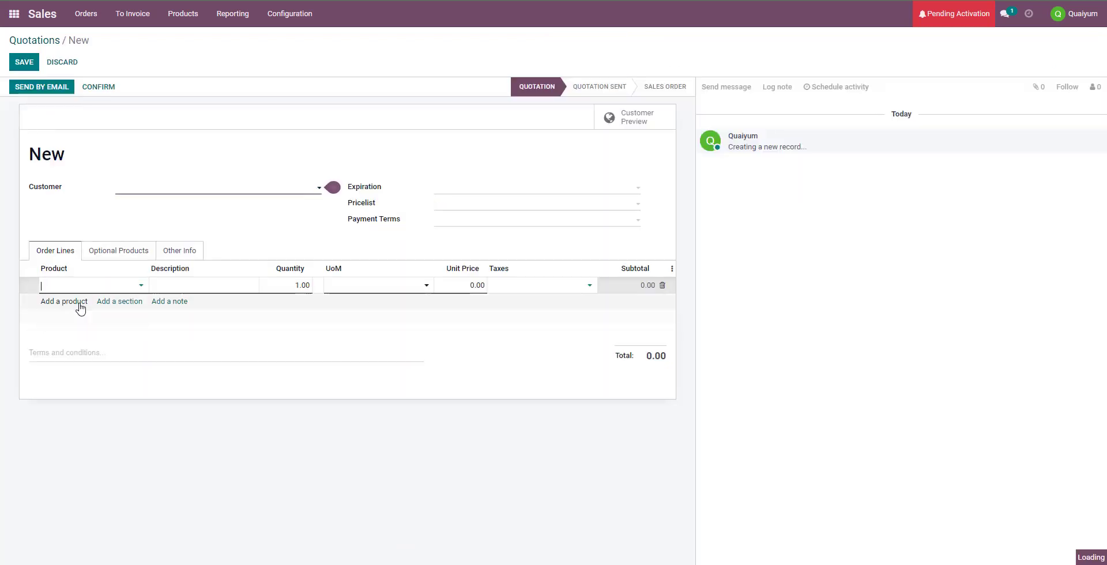
click(309, 287)
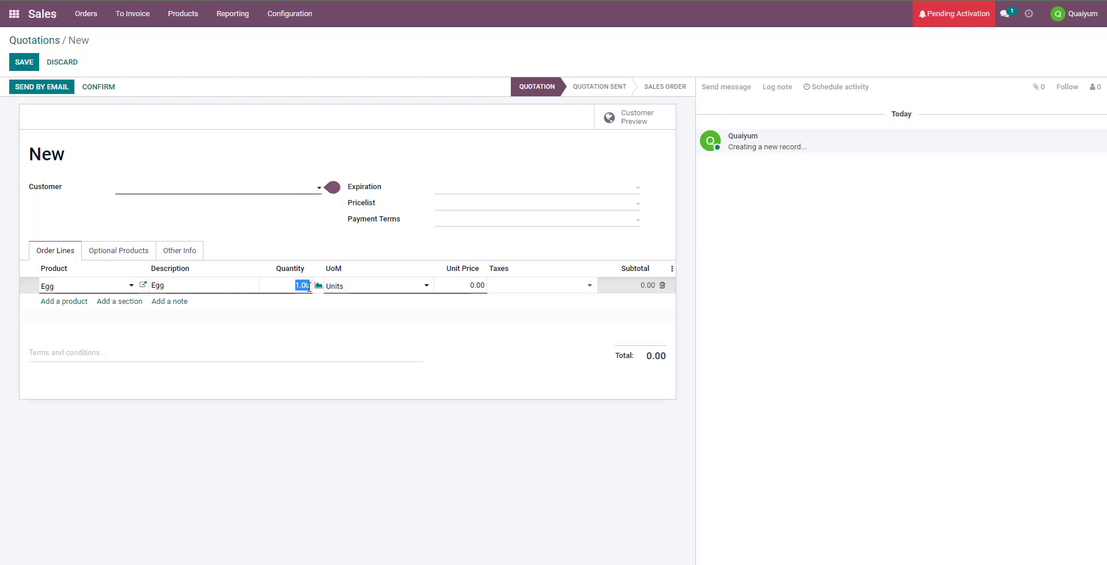
key(BackSpace)
click(476, 288)
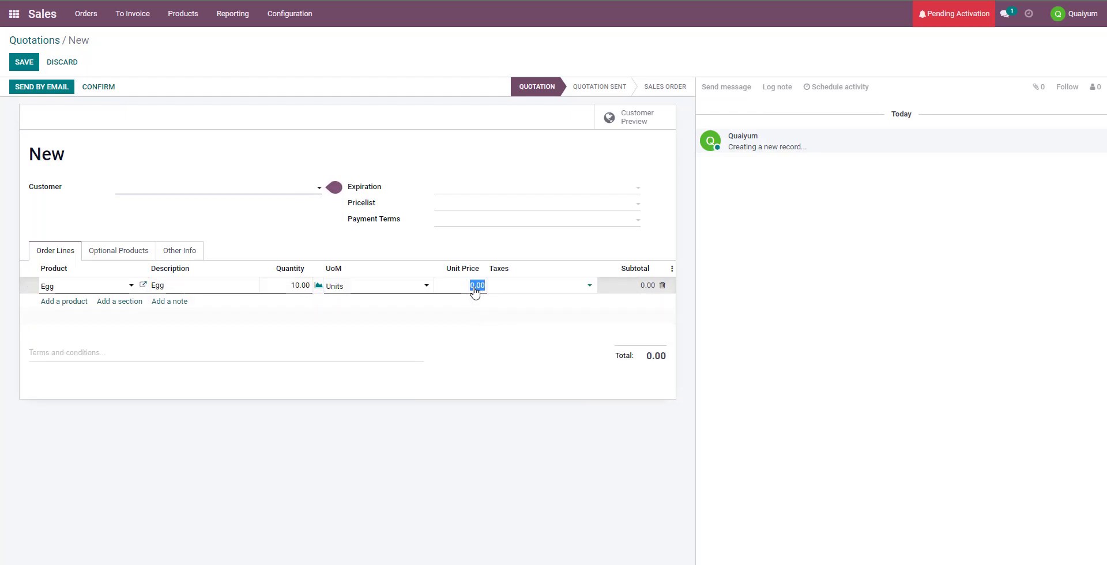
text(9.16)
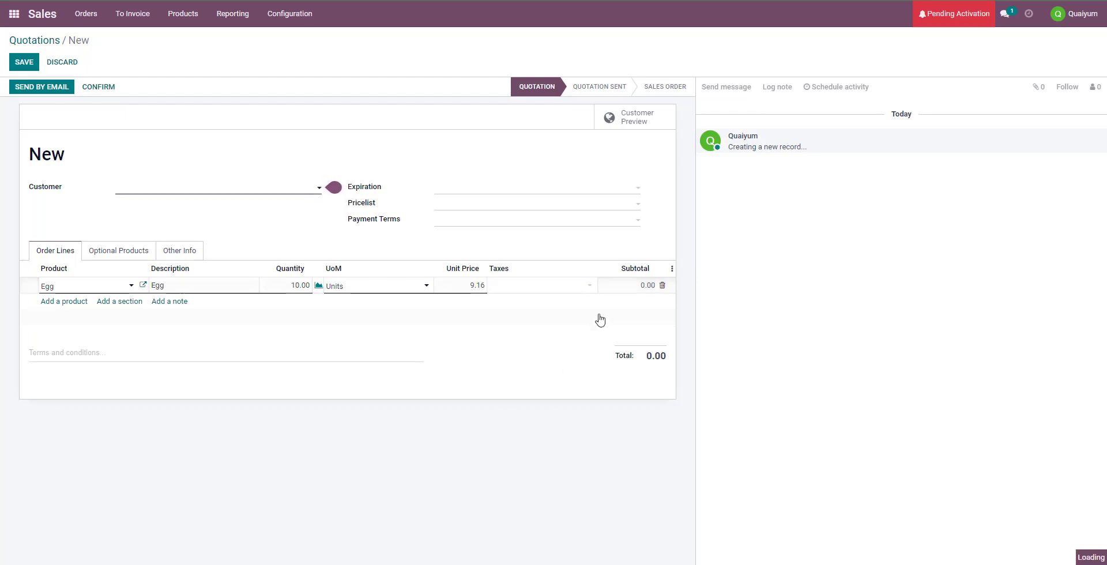
click(598, 319)
- Select the consulting services company as the quotation's customer and review the pricelist and payment terms options
click(177, 192)
click(178, 223)
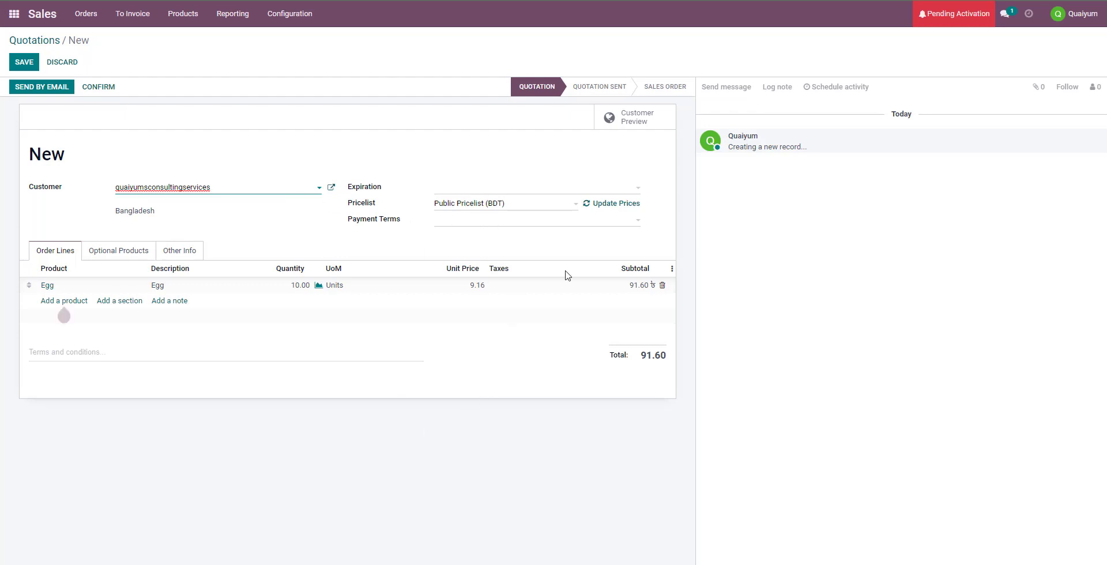
click(572, 206)
click(593, 225)
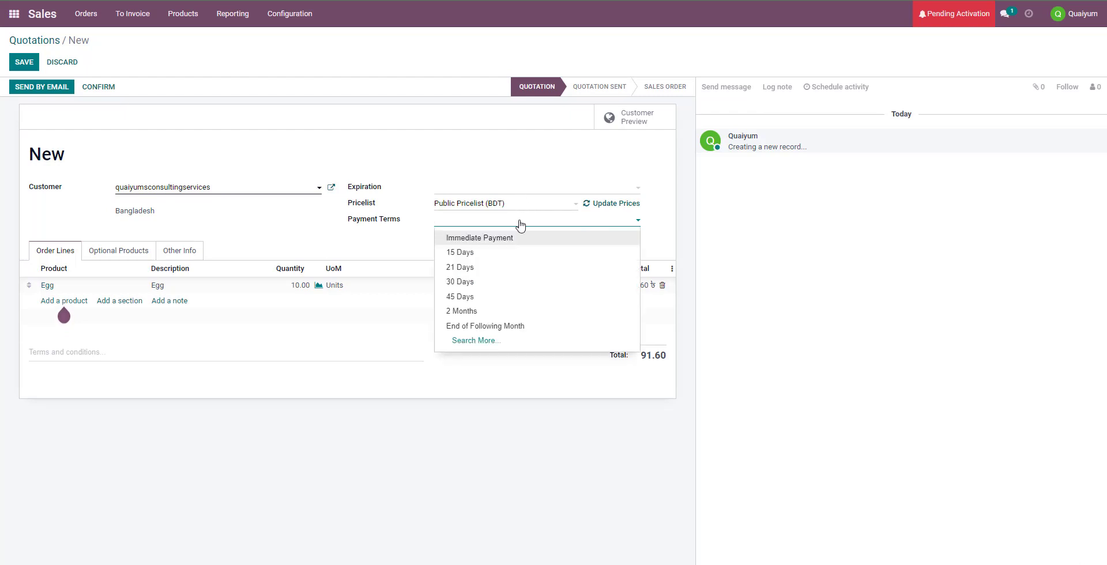
click(486, 168)
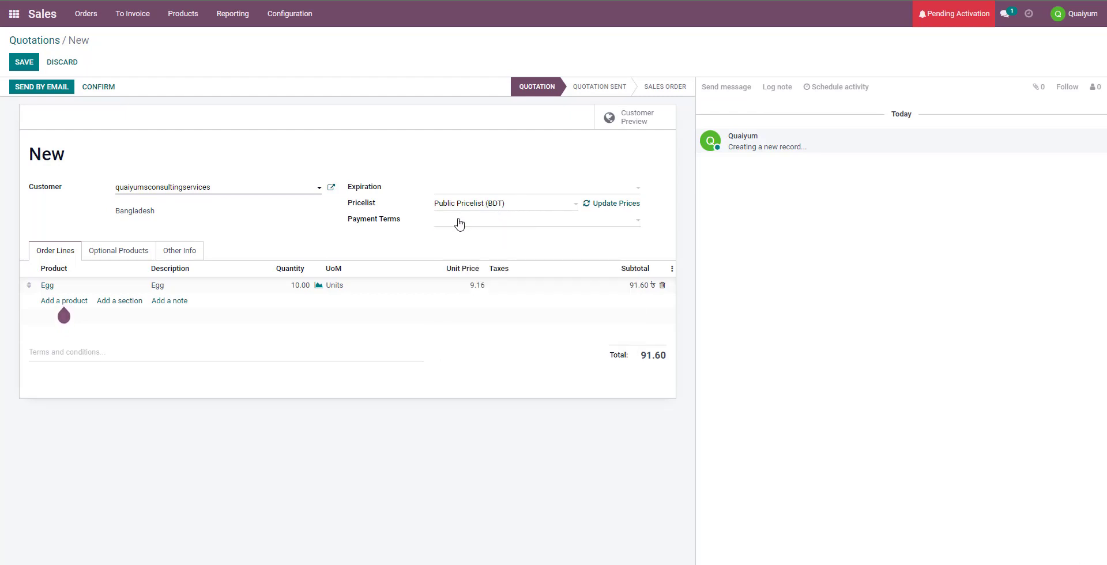
- Save the quotation and try to confirm it as a sales order
click(36, 87)
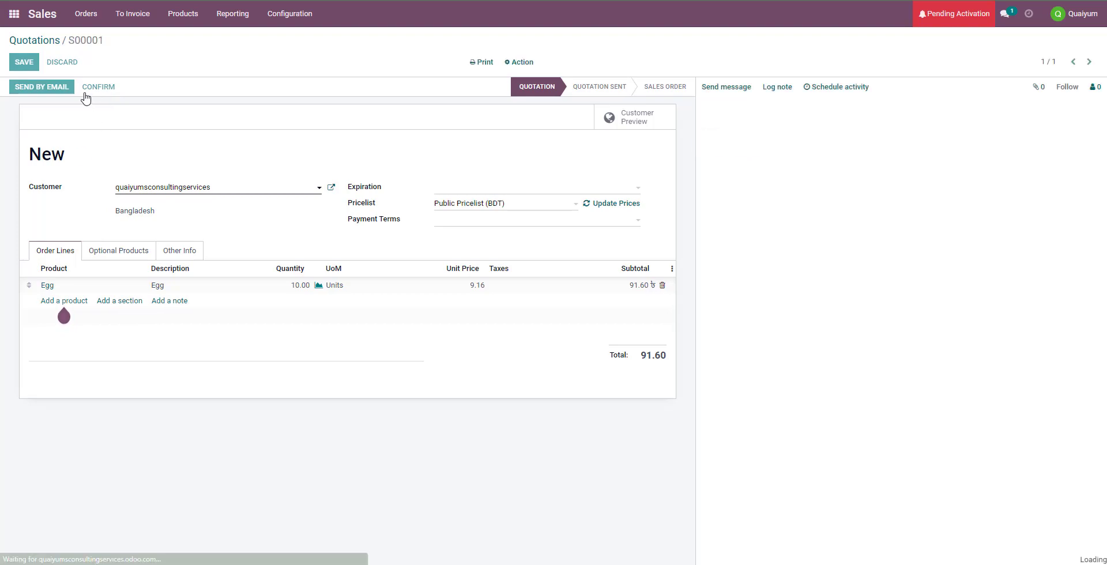
click(97, 89)
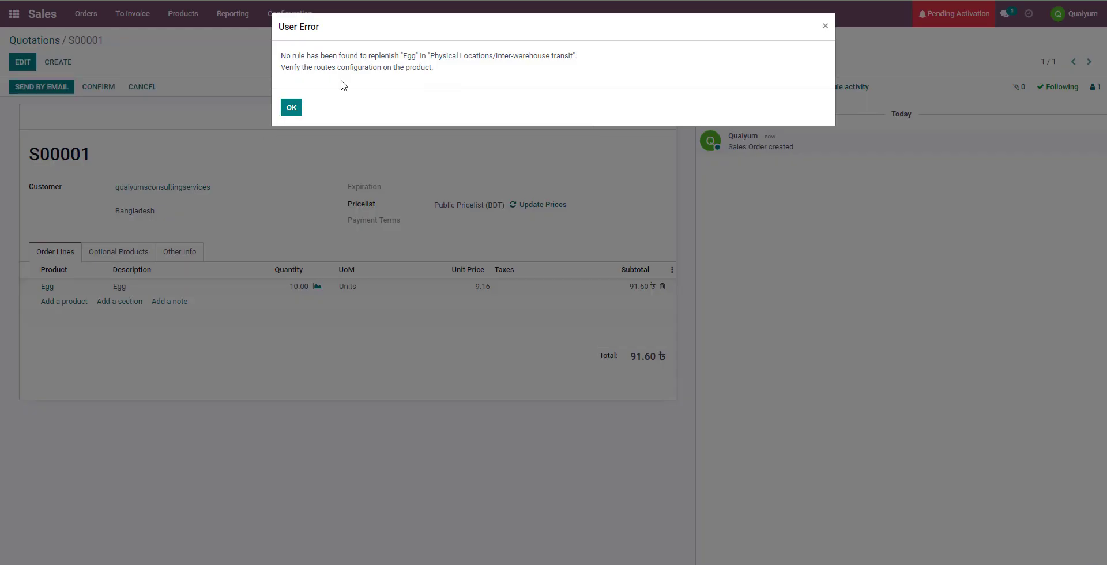
click(292, 108)
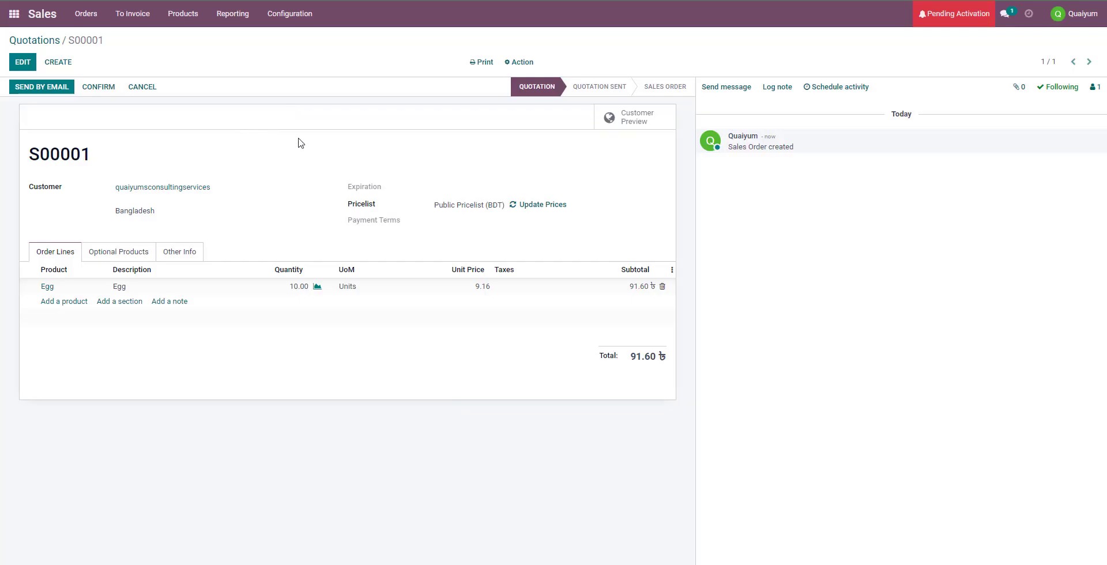
click(98, 87)
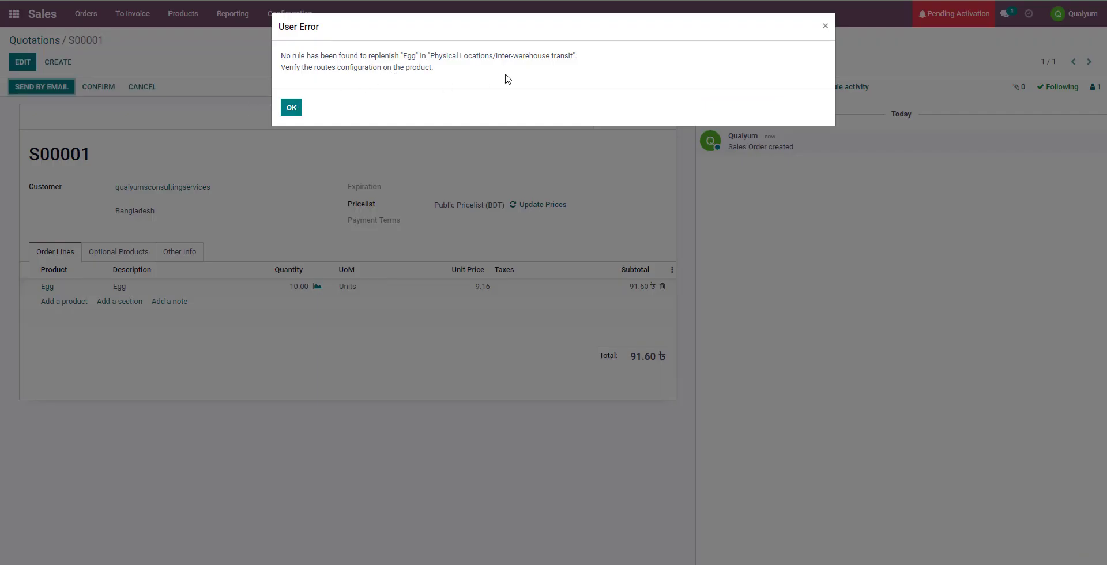
click(293, 108)
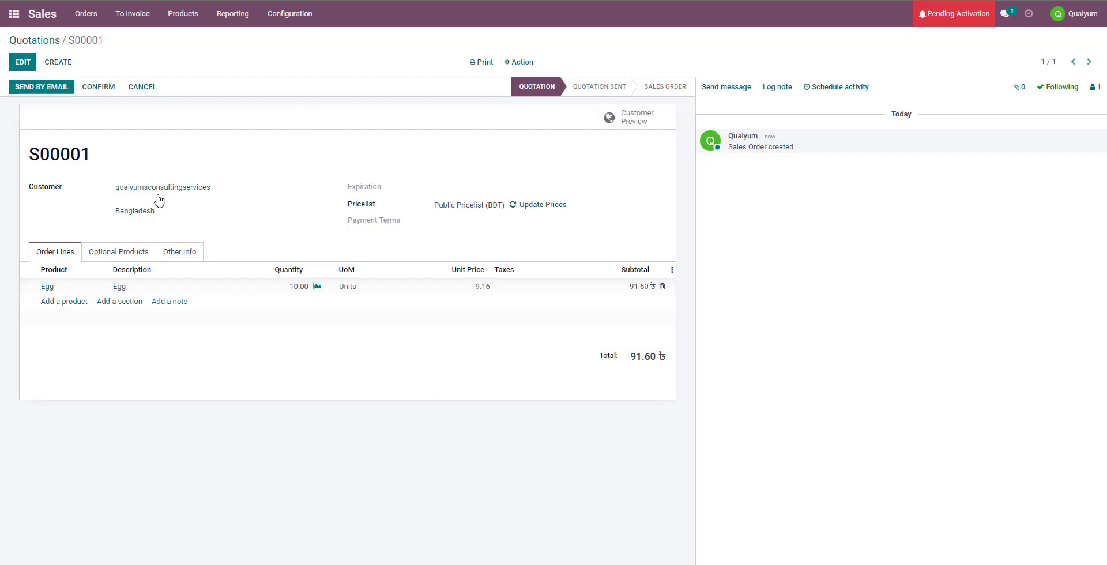
- Examine the quotation's other information, optional products and order lines, then reopen it from the quotations list
click(146, 252)
click(168, 252)
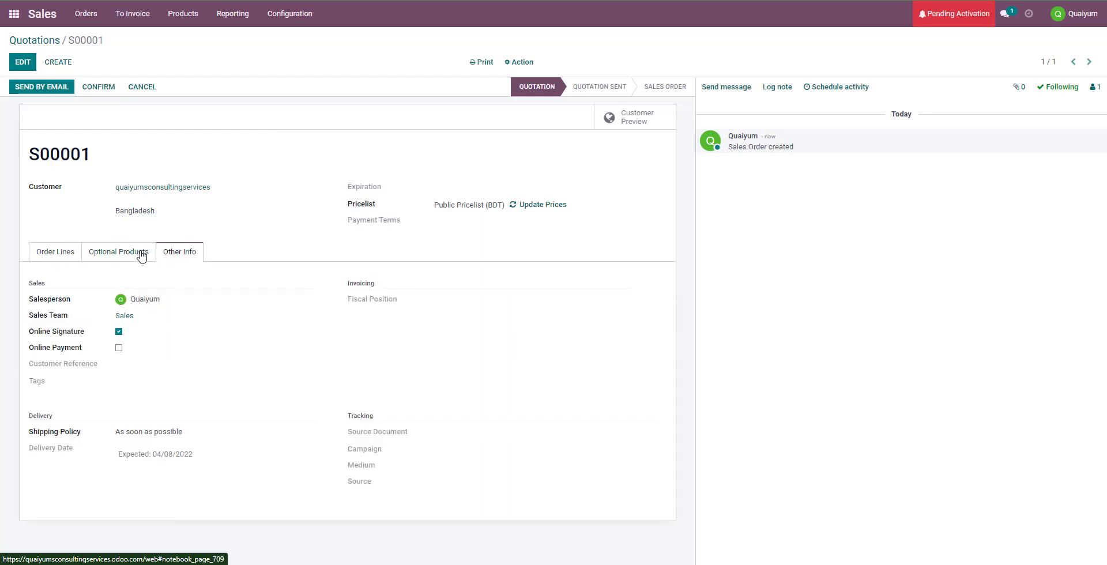
click(119, 254)
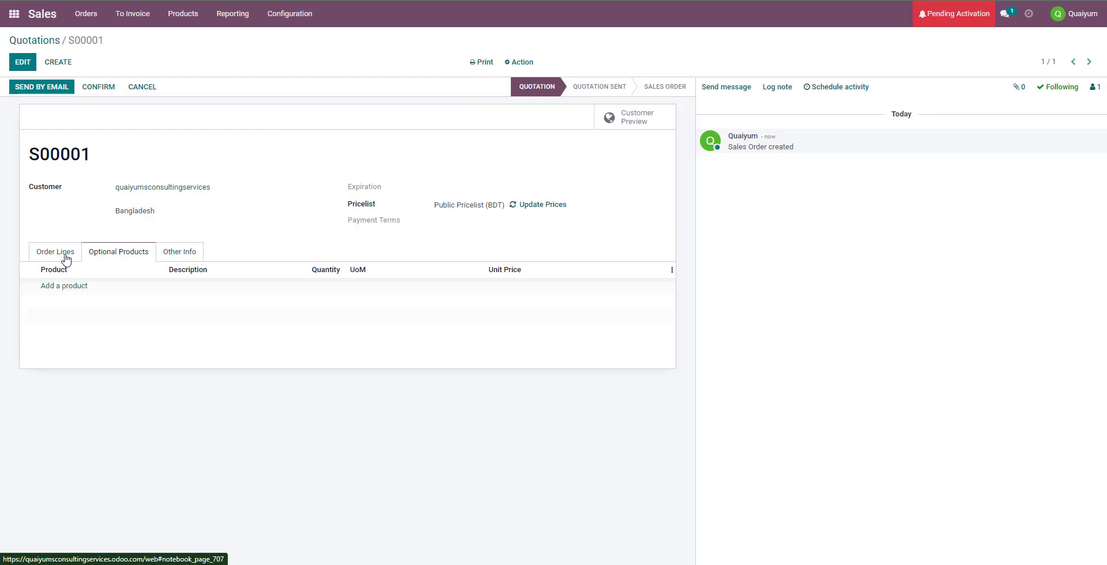
click(63, 253)
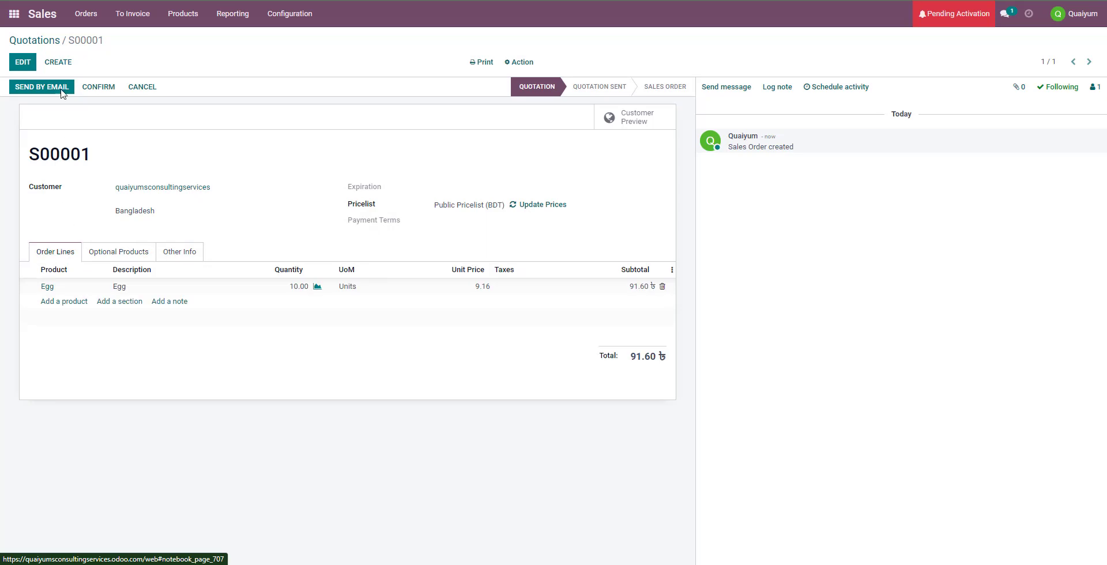
click(50, 42)
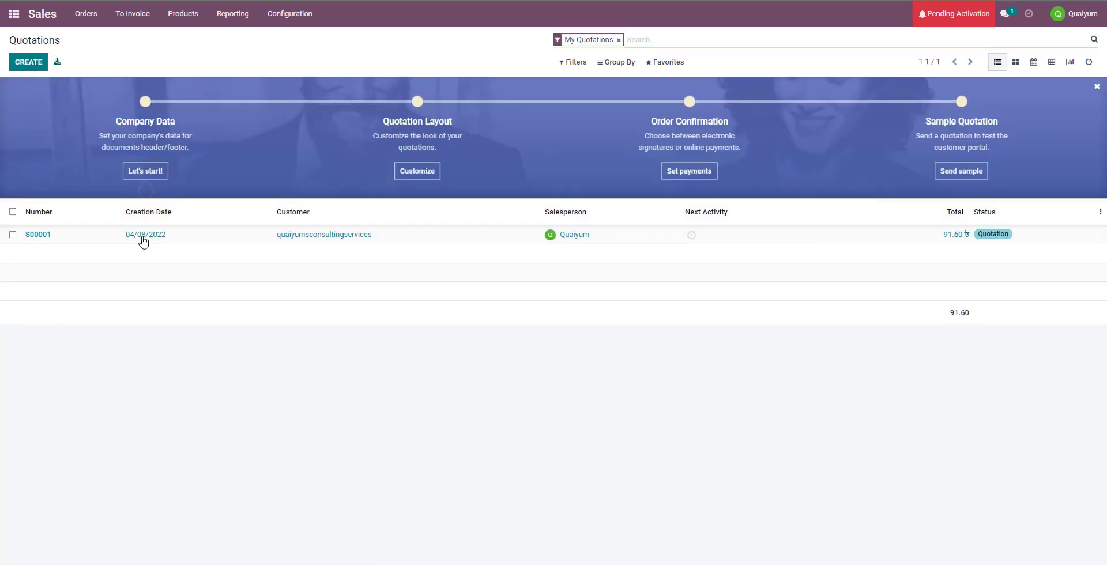
click(144, 236)
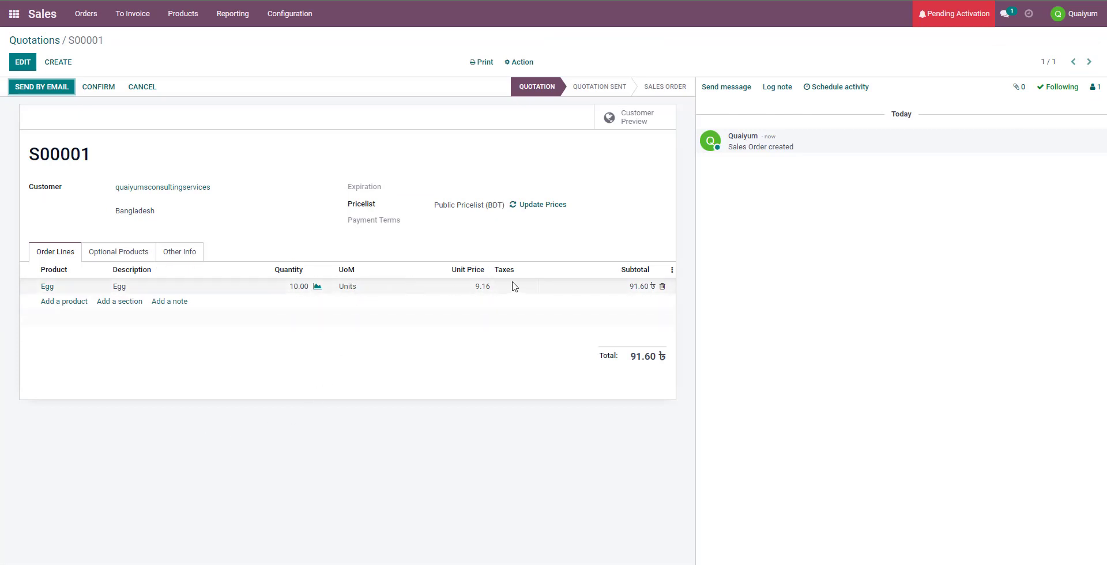
- Check the Egg line's forecasted stock availability and review the quotation's sales and delivery details again
click(318, 287)
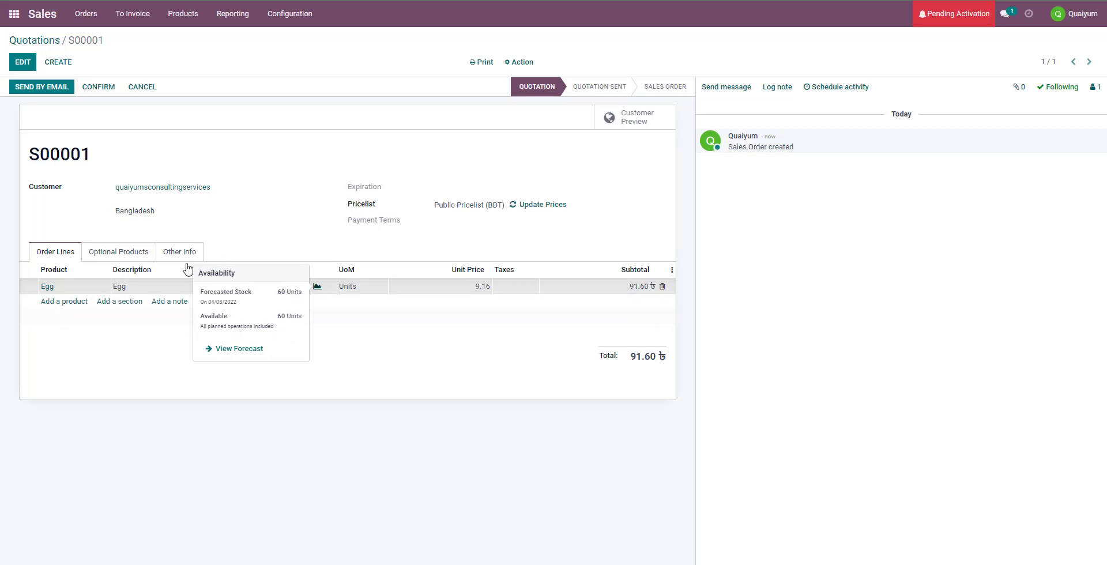
click(126, 252)
click(178, 252)
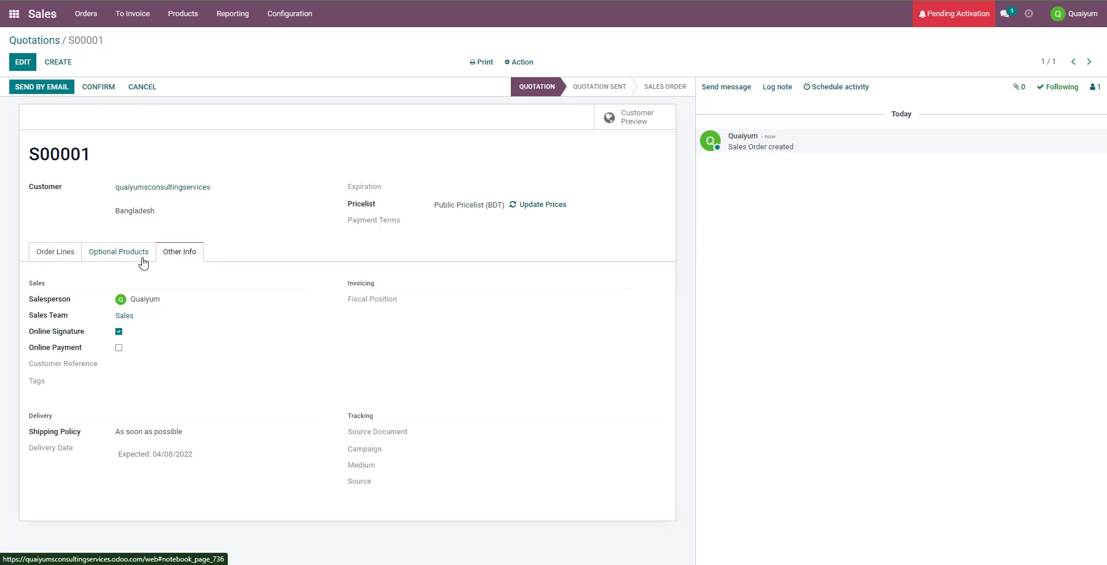
click(42, 254)
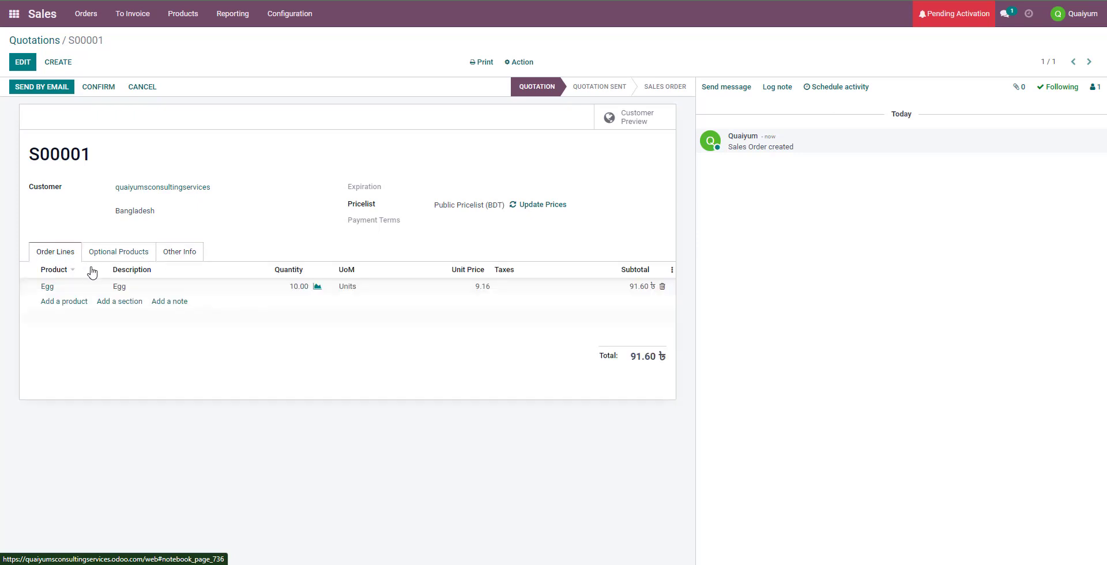
click(182, 17)
mouse_move(246, 21)
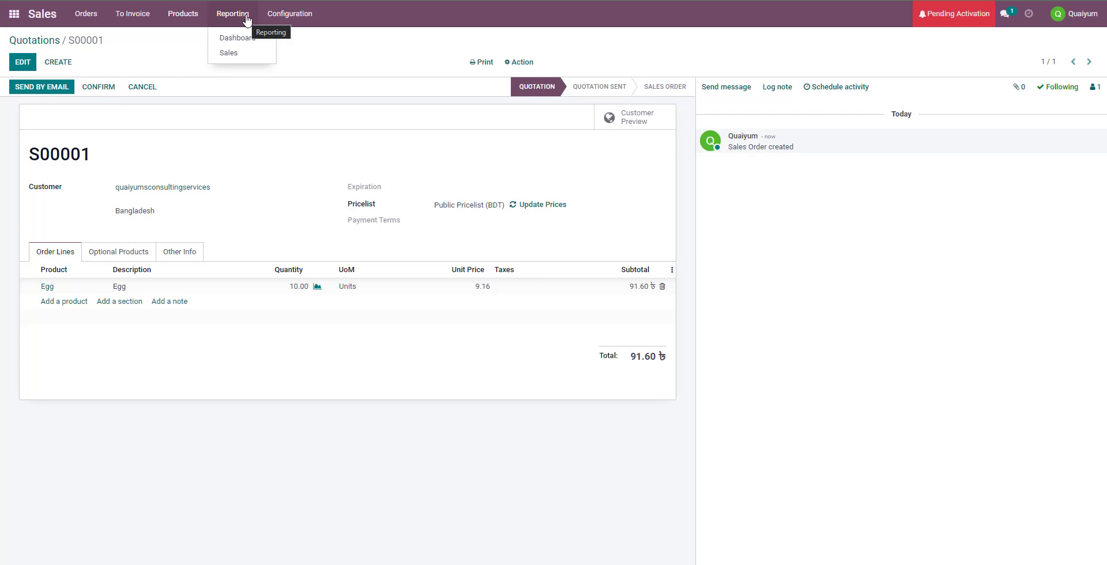
- Open the Sales product list and check the Egg product's price and on-hand quantity
mouse_move(195, 19)
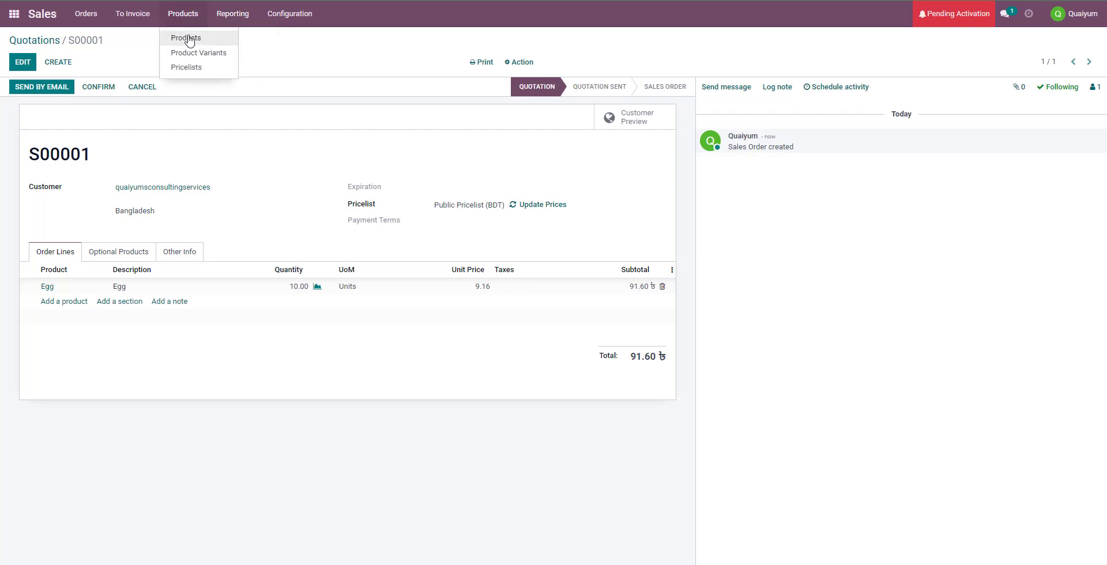
click(189, 37)
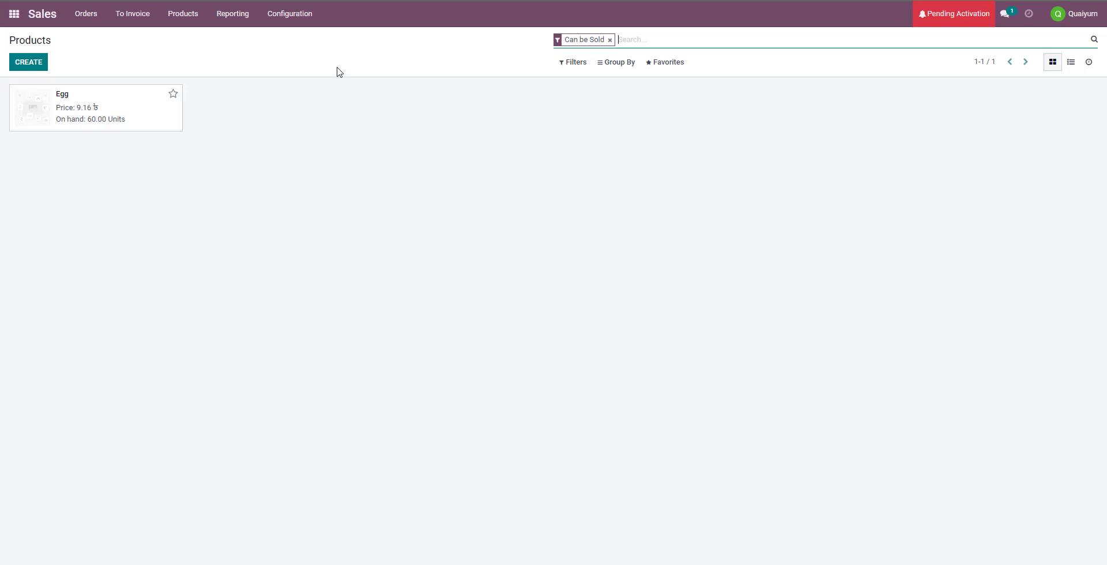
click(312, 21)
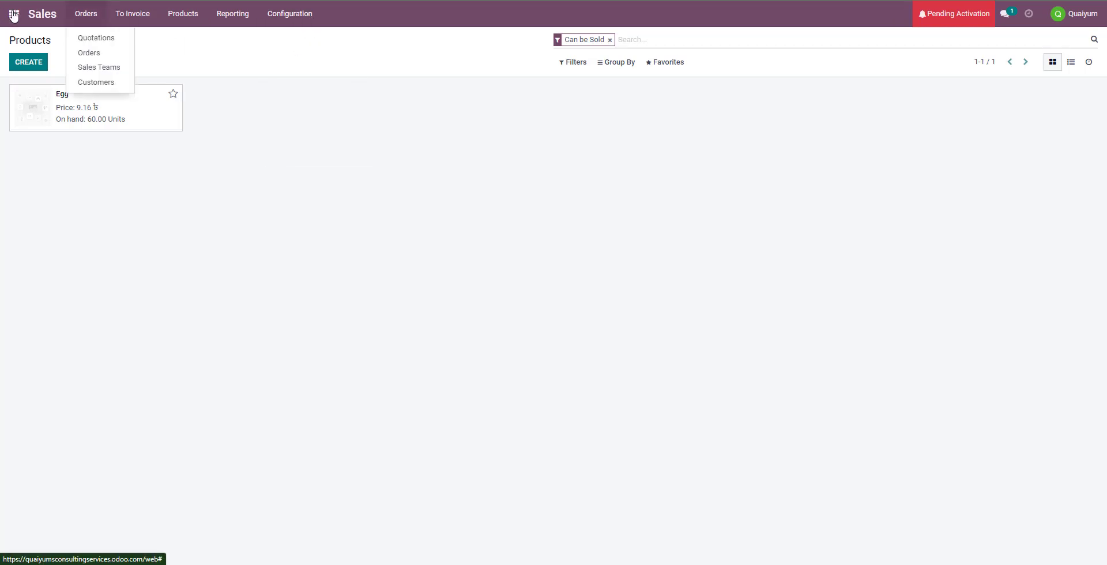
- Switch to the Inventory app, review the Units of Measure option in its settings, and open the list of unit of measure categories
click(14, 13)
click(676, 148)
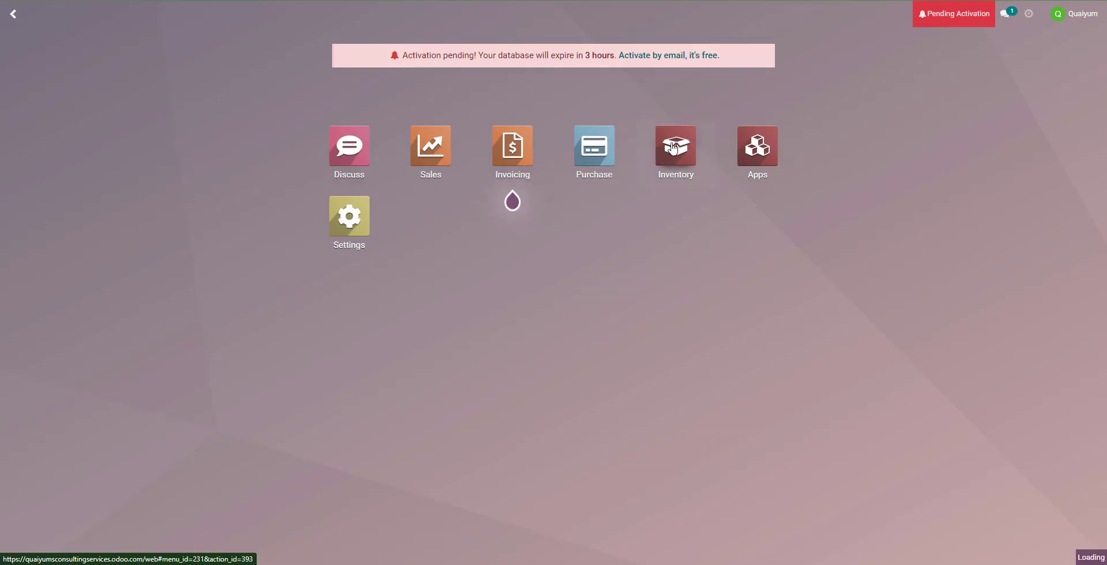
click(339, 18)
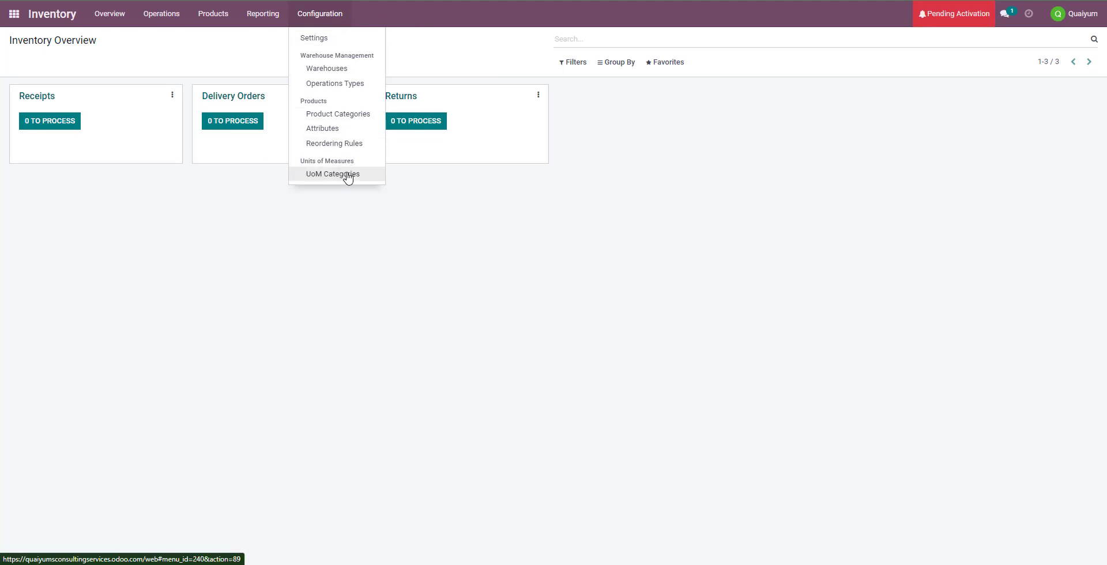
click(332, 39)
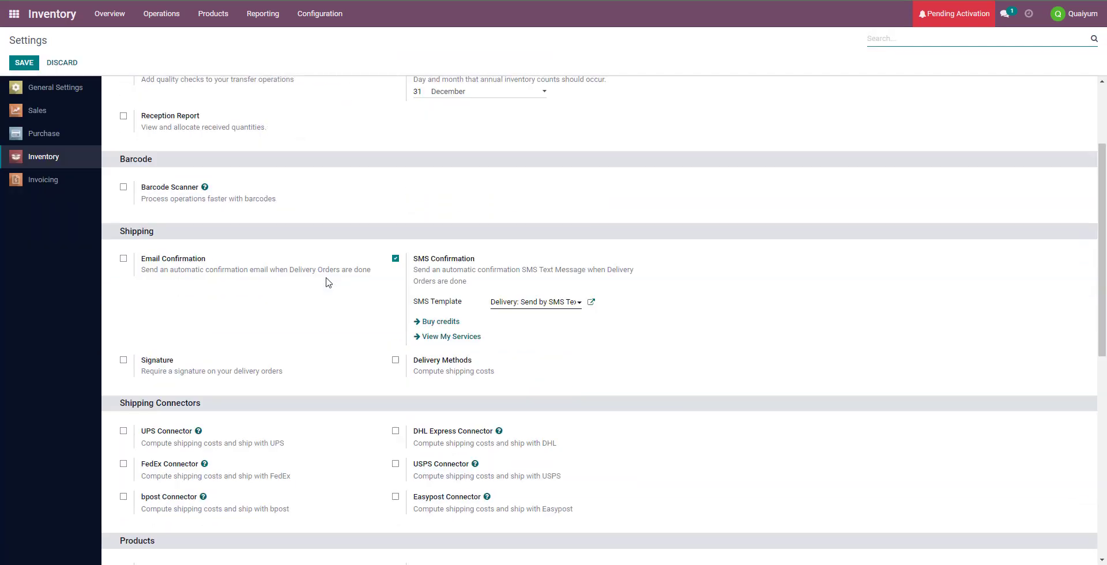
scroll(326, 282, down, 5)
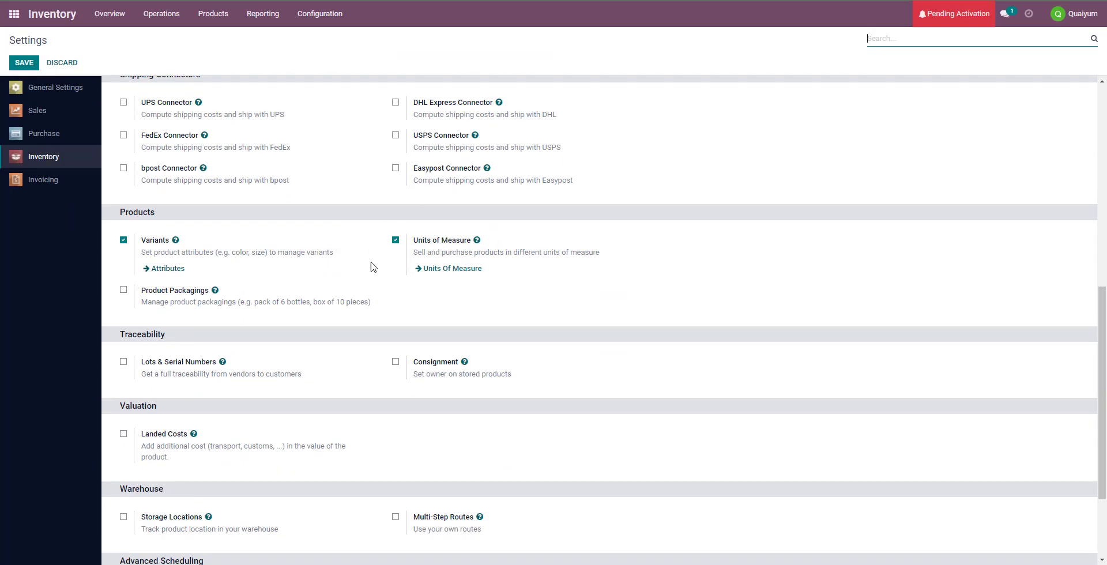
click(337, 15)
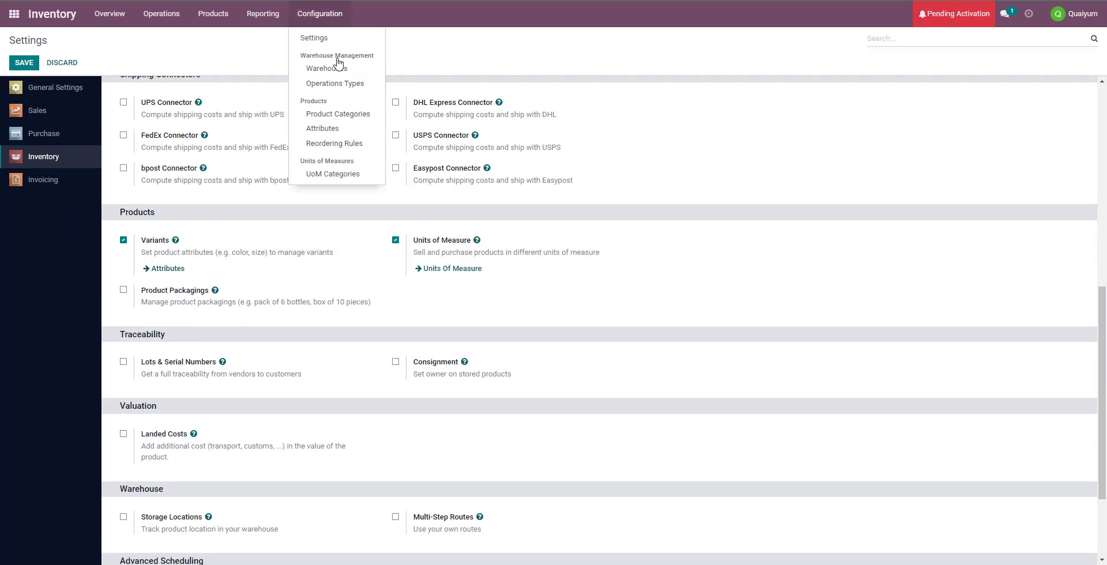
click(337, 174)
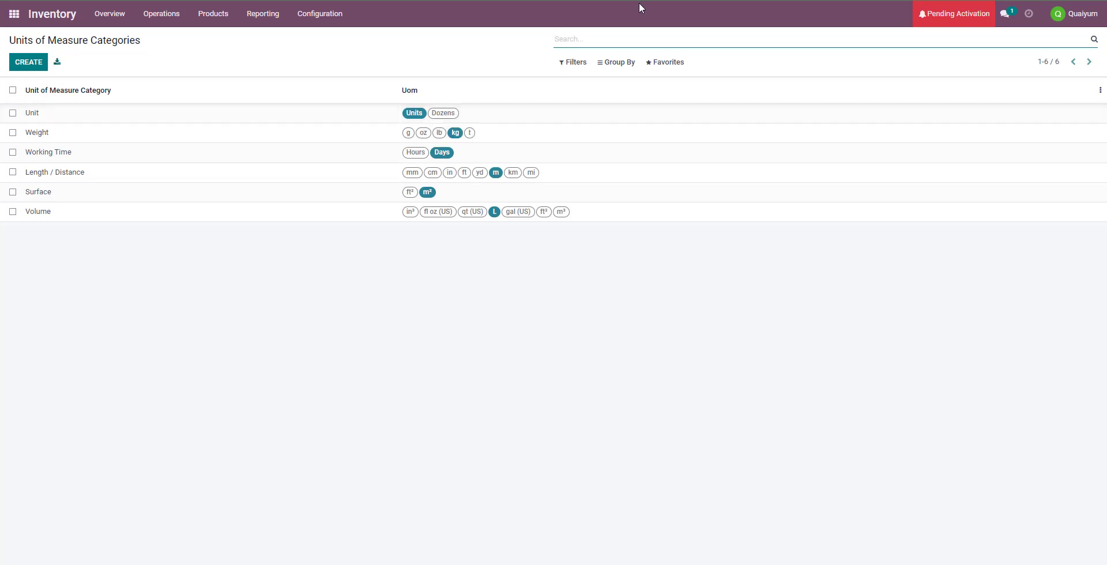
click(663, 564)
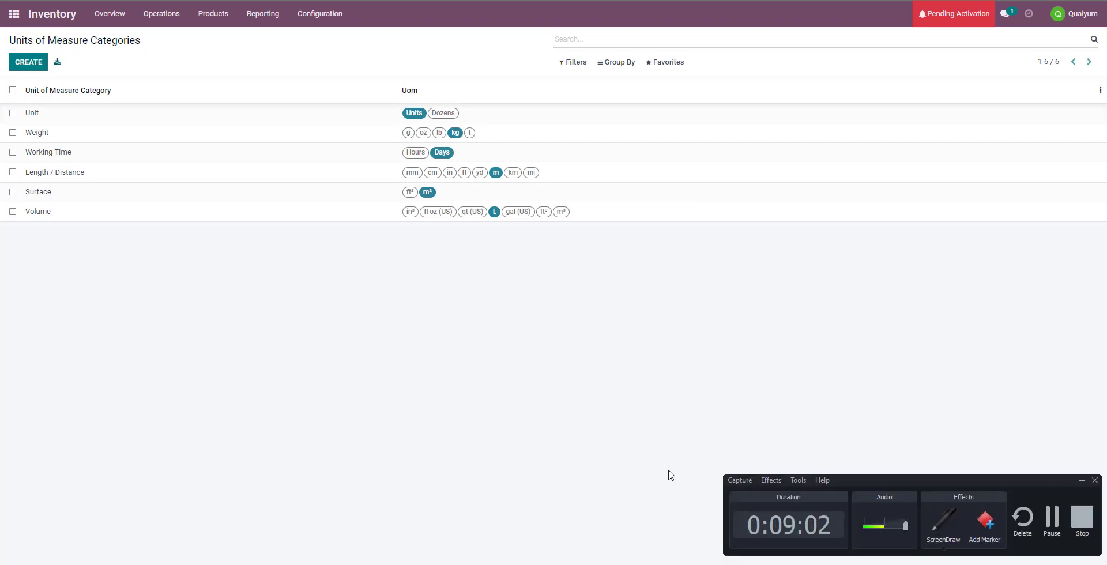